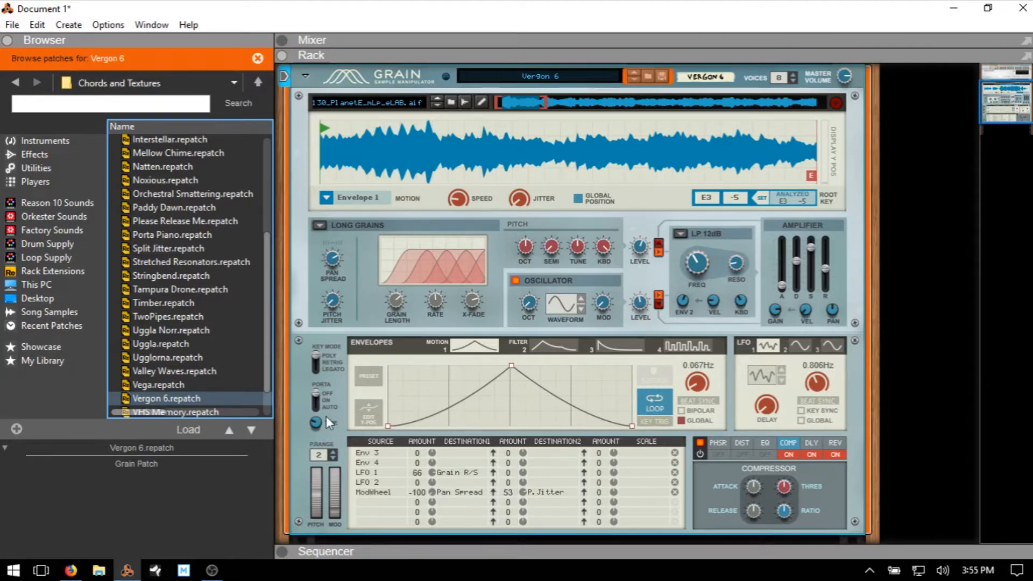
Reset the Grain device to its initial patch and load the 122682 steel-bar instrument sample from Field Samples.
right_click(367, 298)
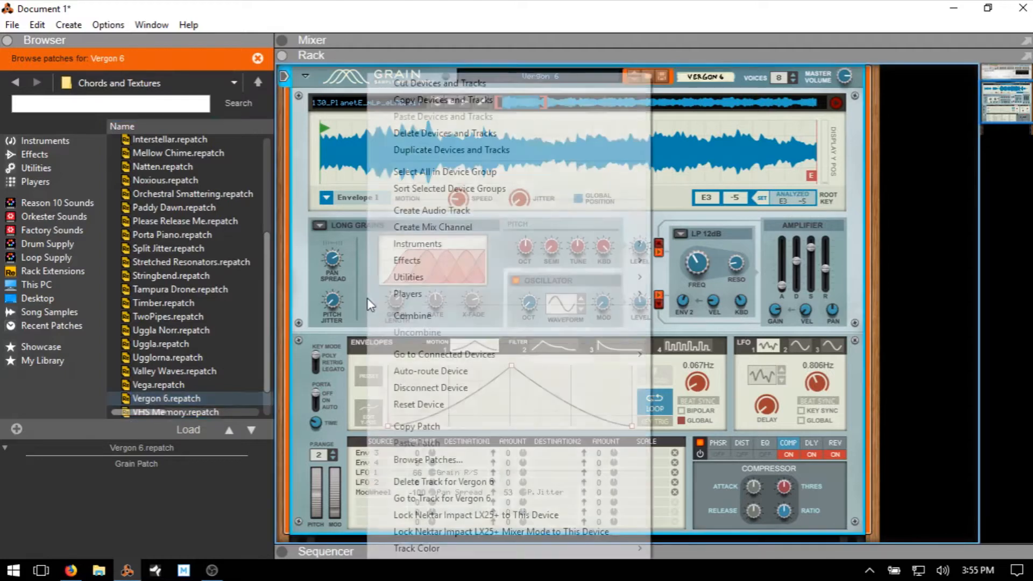
left_click(421, 405)
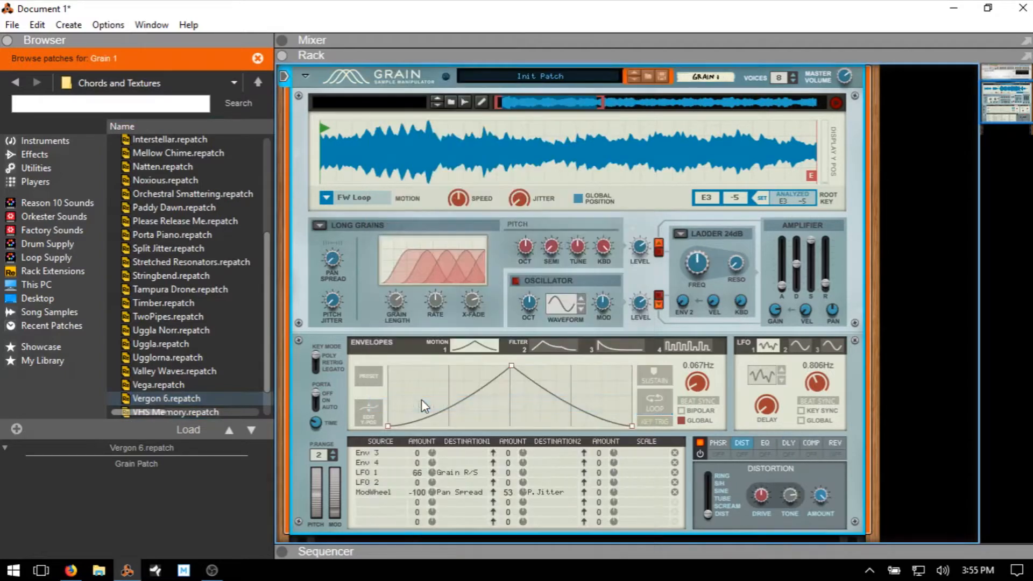
left_click(452, 103)
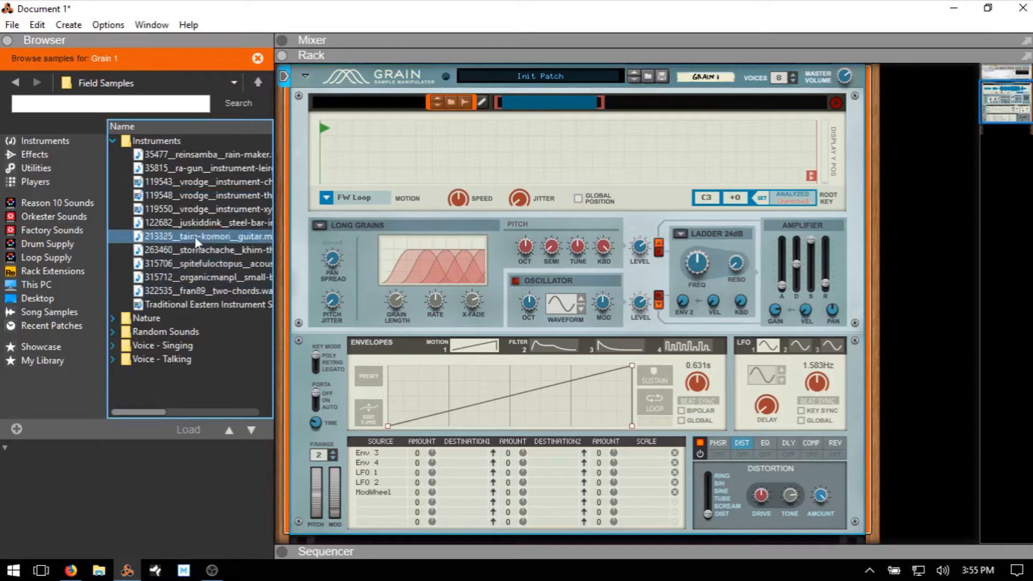
left_click_drag(204, 225, 473, 162)
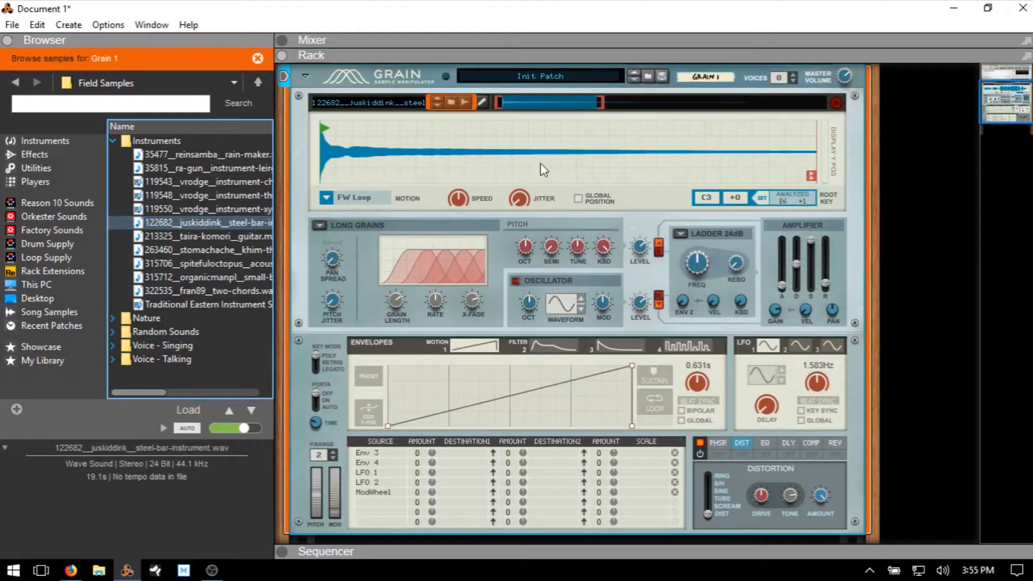
Change the sample playback algorithm from Long Grains to Tape and turn up the master volume.
left_click(326, 199)
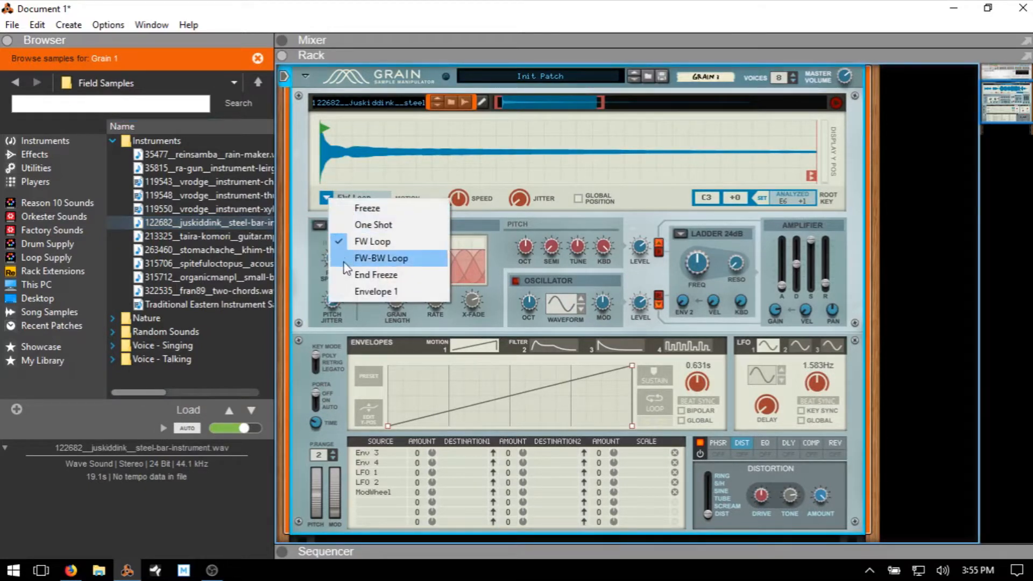
left_click(309, 196)
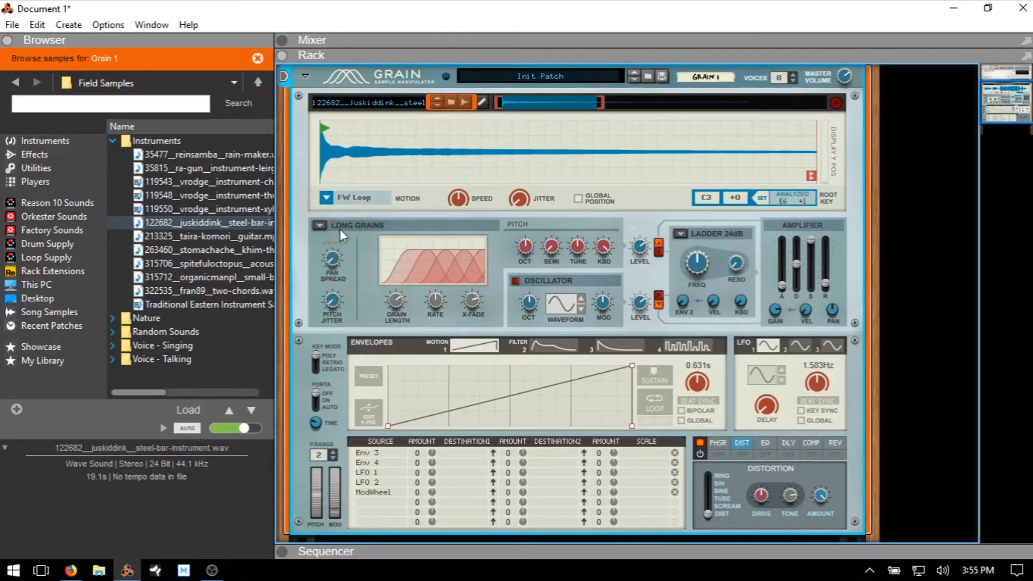
left_click(318, 225)
left_click(346, 285)
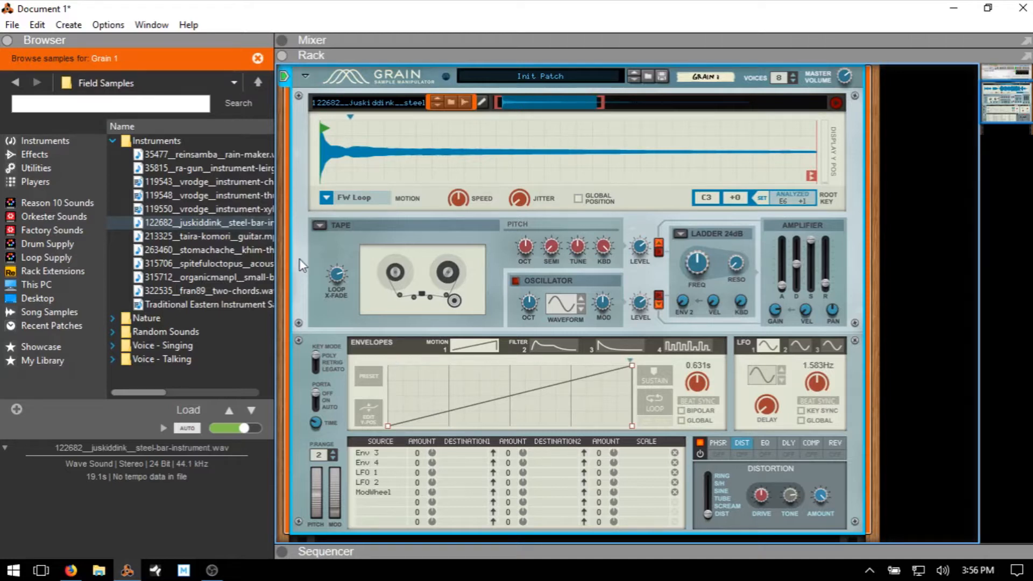
left_click_drag(845, 78, 853, 15)
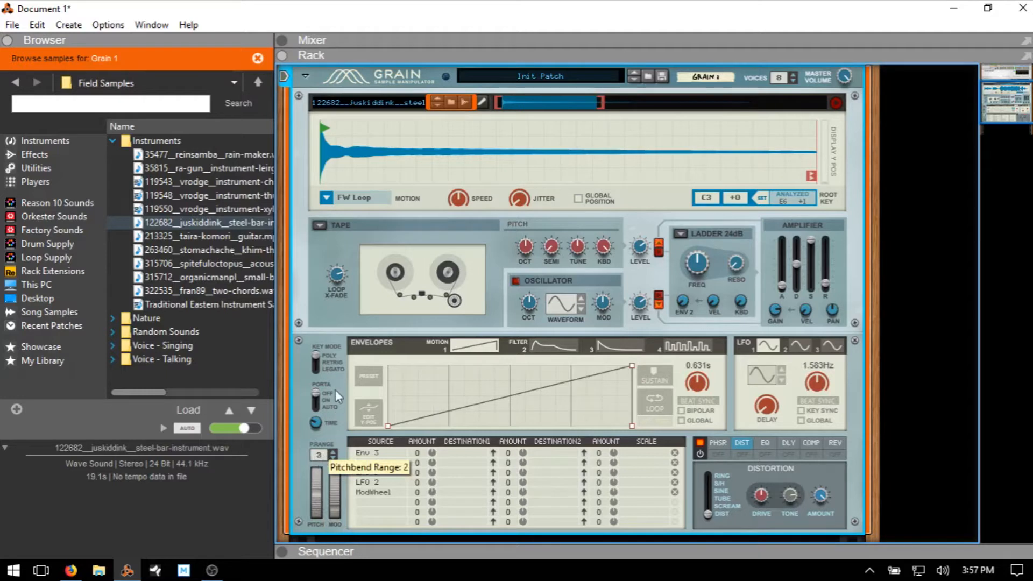
Try the pitchbend range, return it to 2, and test the pitch wheel.
left_click_drag(337, 396, 333, 206)
left_click_drag(317, 453, 321, 535)
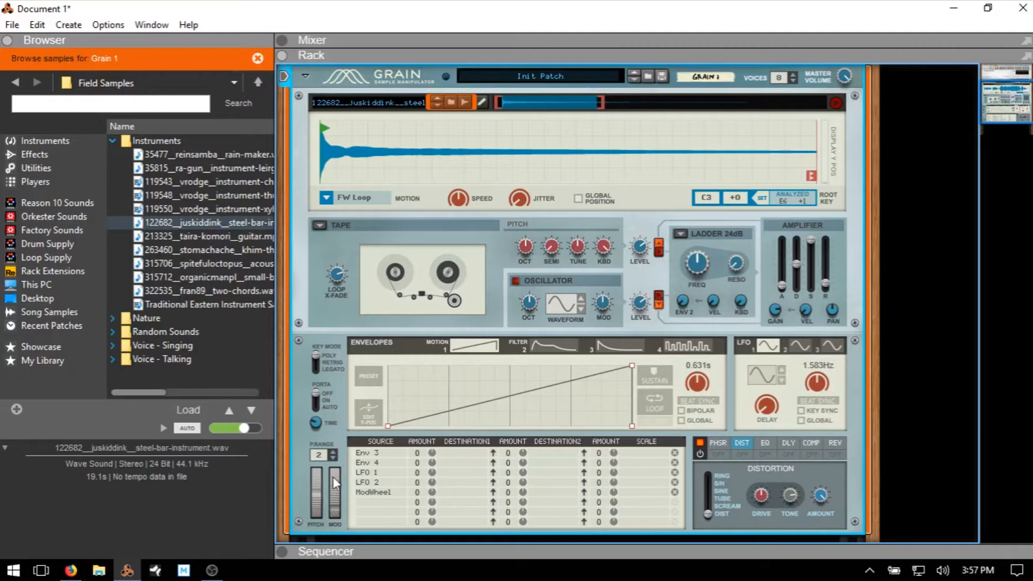
mouse_move(334, 498)
Load the Grain Rhodes patch and view the destination options for its ModWheel routing without changing them.
left_click(539, 78)
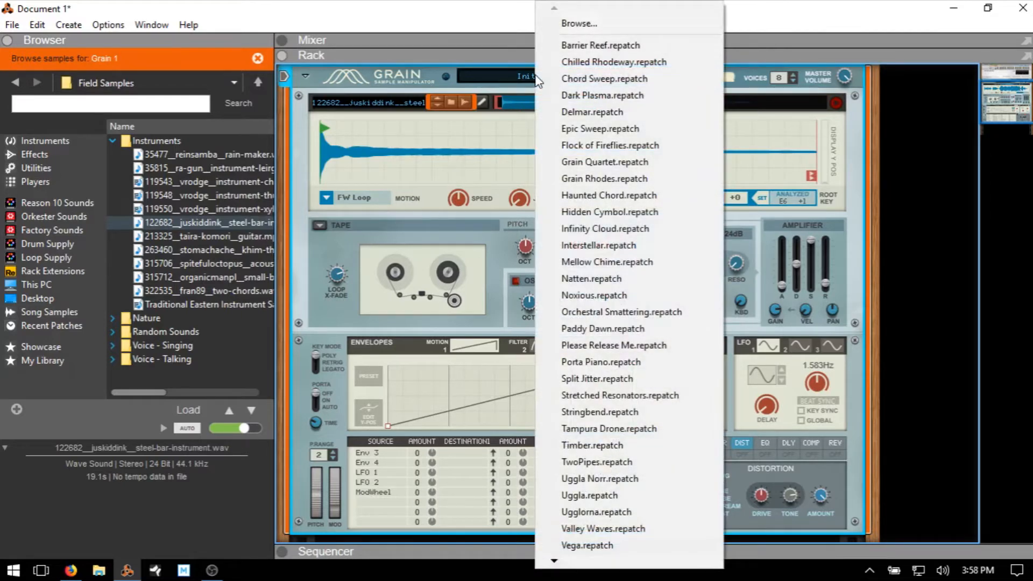
left_click(604, 178)
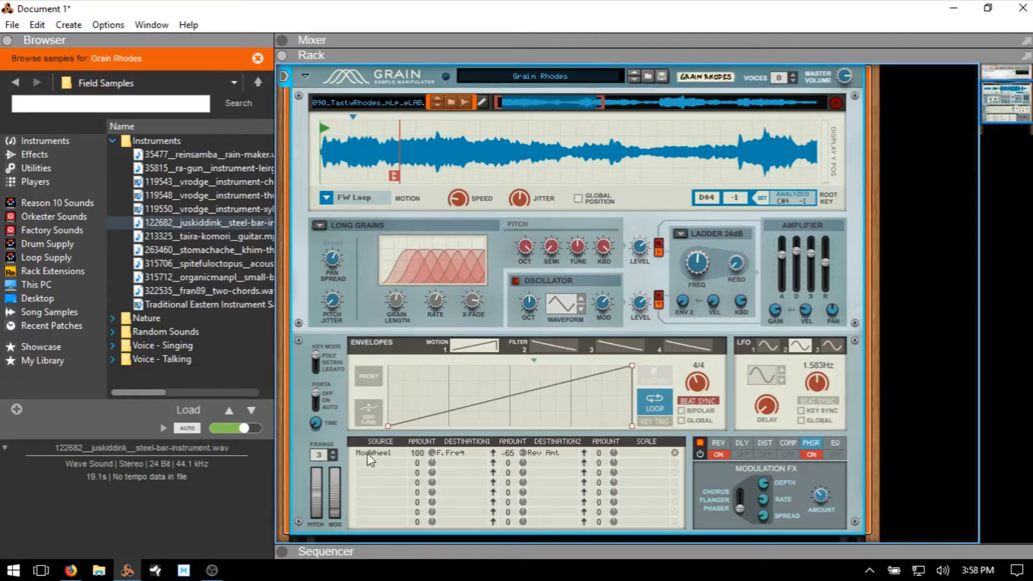
left_click(466, 455)
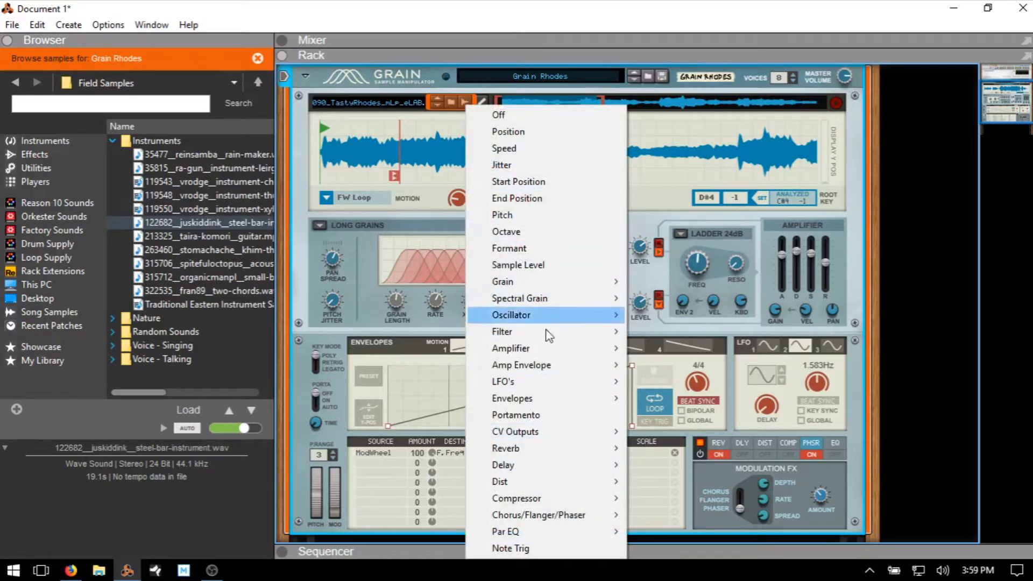
left_click(303, 430)
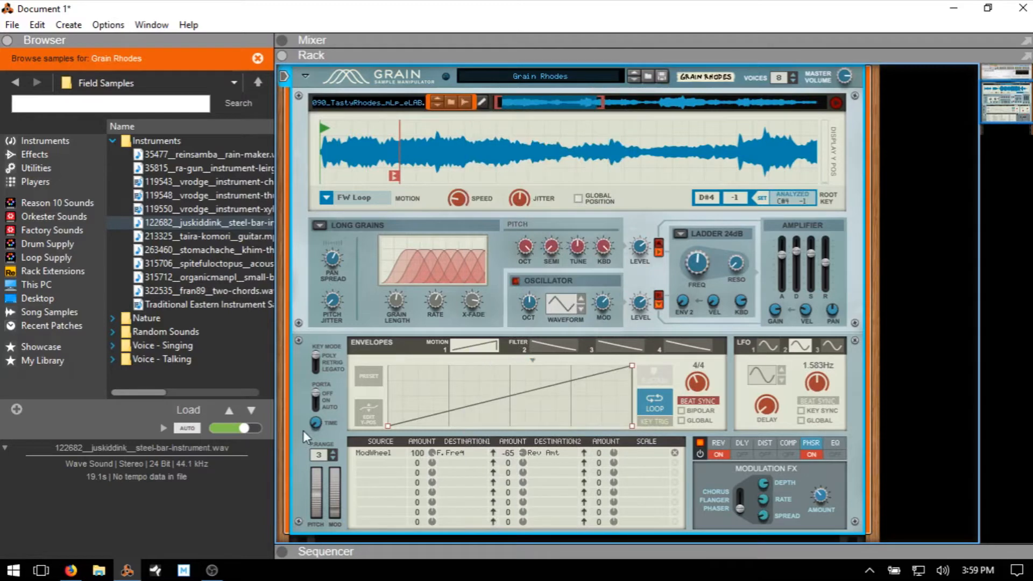
Reset the Grain Rhodes device to its initial patch and reload the steel-bar instrument sample.
right_click(302, 364)
left_click(348, 406)
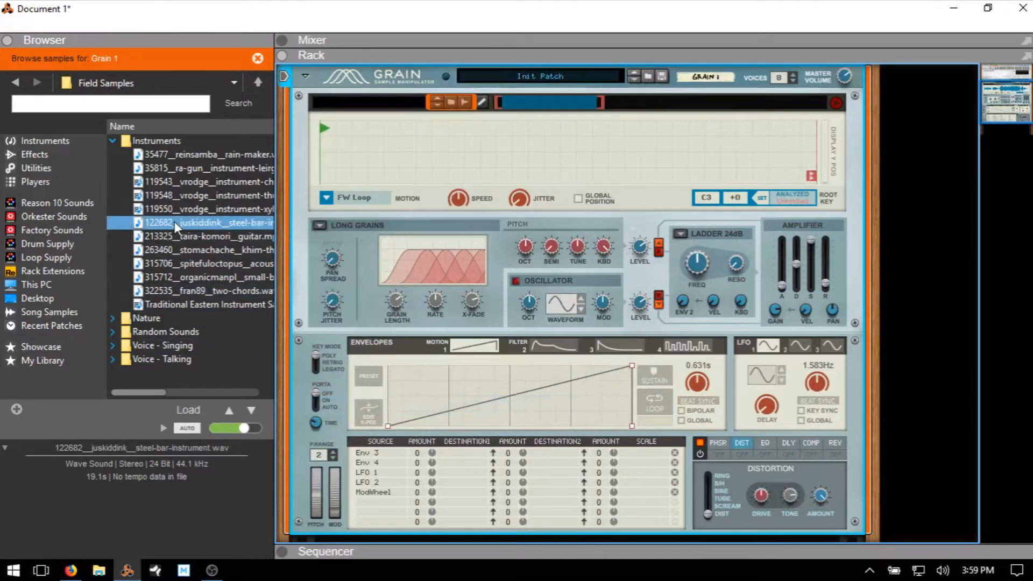
left_click_drag(174, 221, 425, 161)
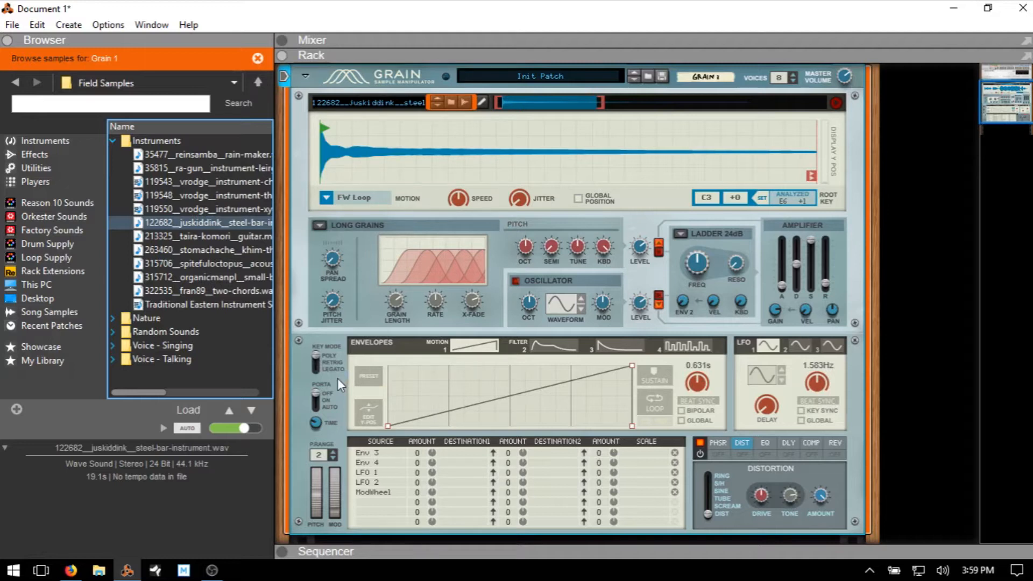
Lower the number of voices to 7 and restore it to 8.
left_click(780, 82)
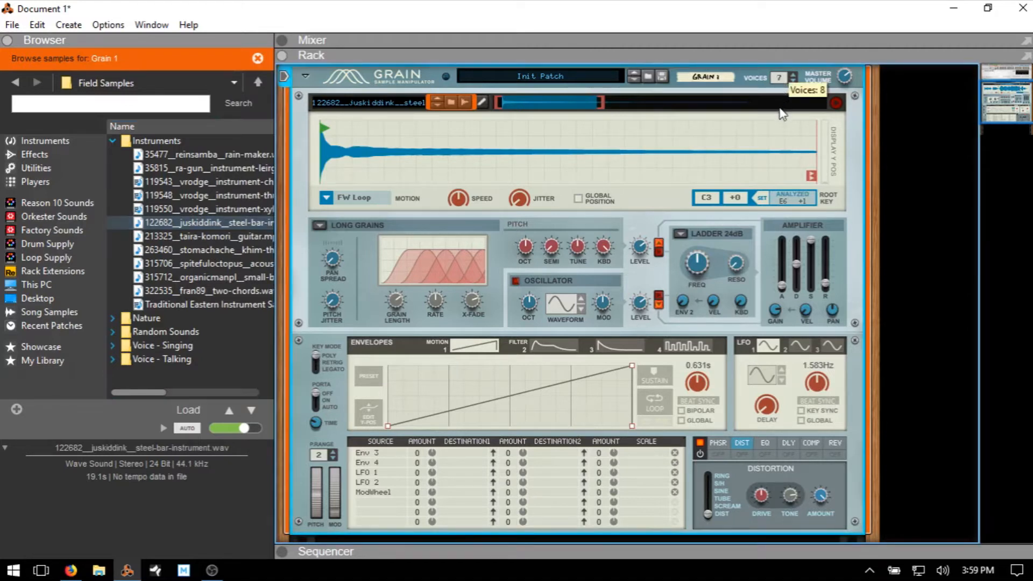
left_click_drag(780, 108, 792, 73)
left_click(792, 75)
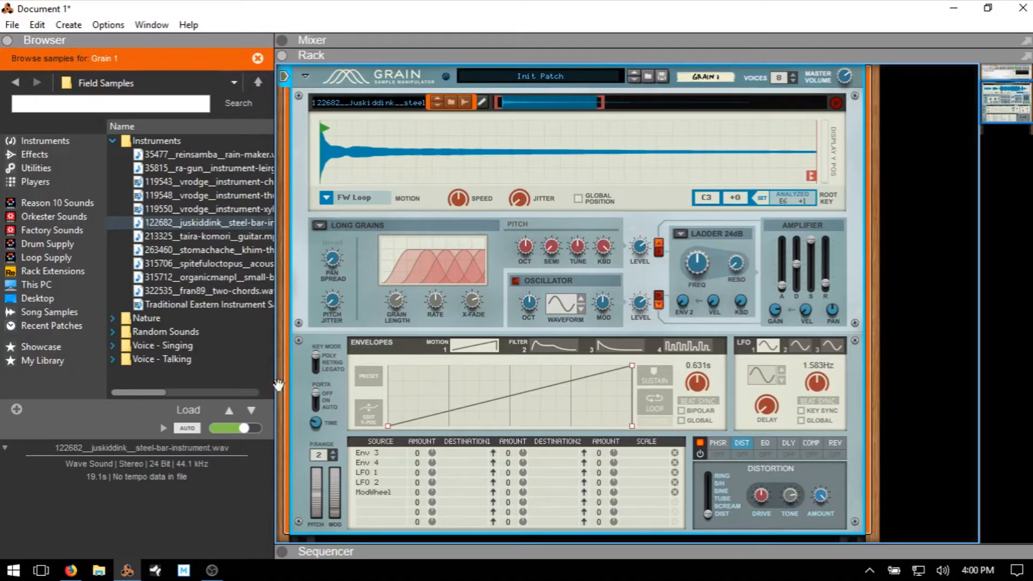
Set the key mode to Legato and turn portamento on with its time at 100%.
left_click(313, 360)
left_click(315, 361)
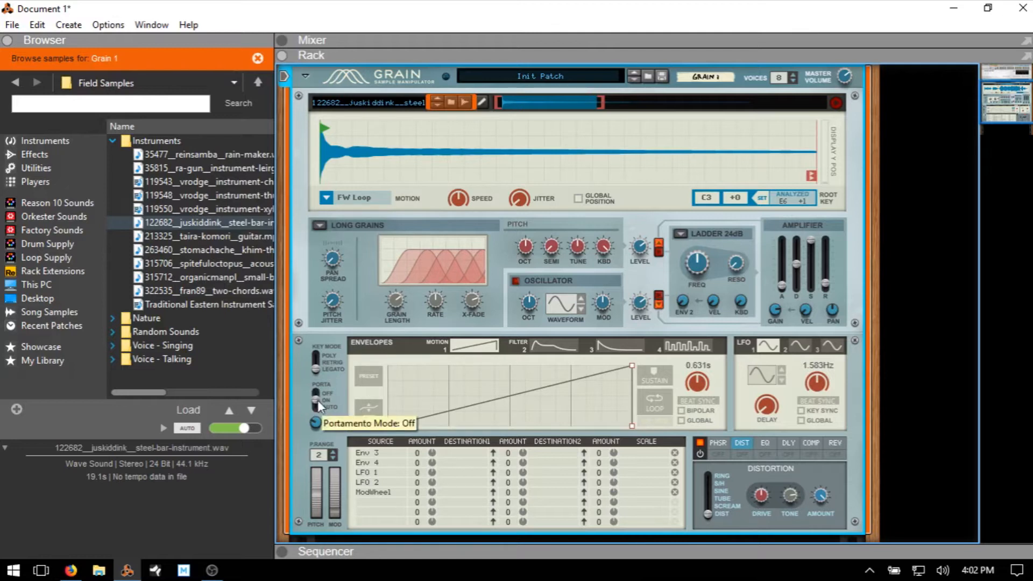
mouse_move(317, 399)
left_mouse_down()
mouse_move(319, 411)
mouse_move(316, 403)
left_mouse_up()
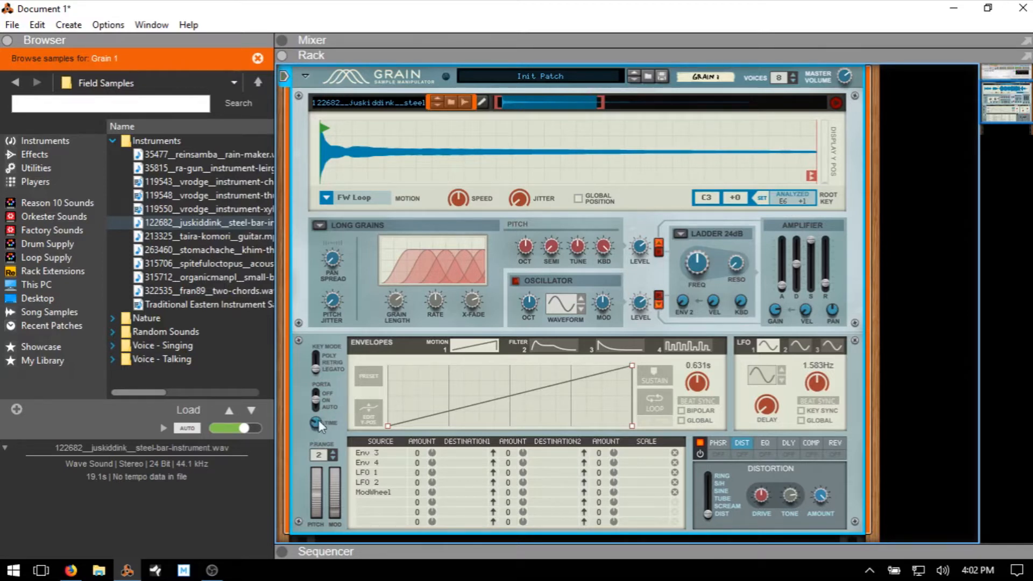
left_click_drag(316, 424, 311, 376)
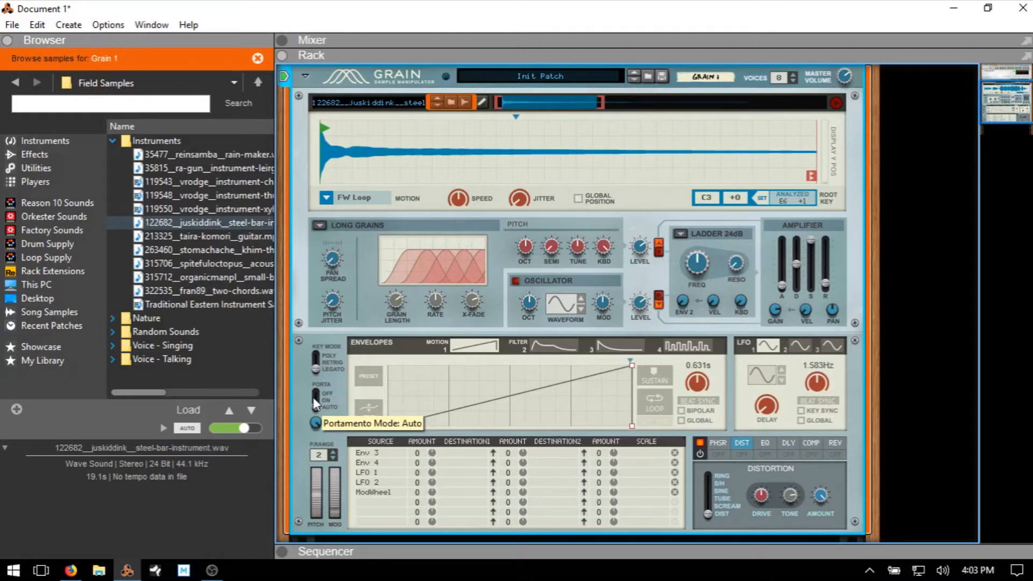
Return the key mode to Poly, try portamento on in that mode, and switch portamento off.
mouse_move(310, 421)
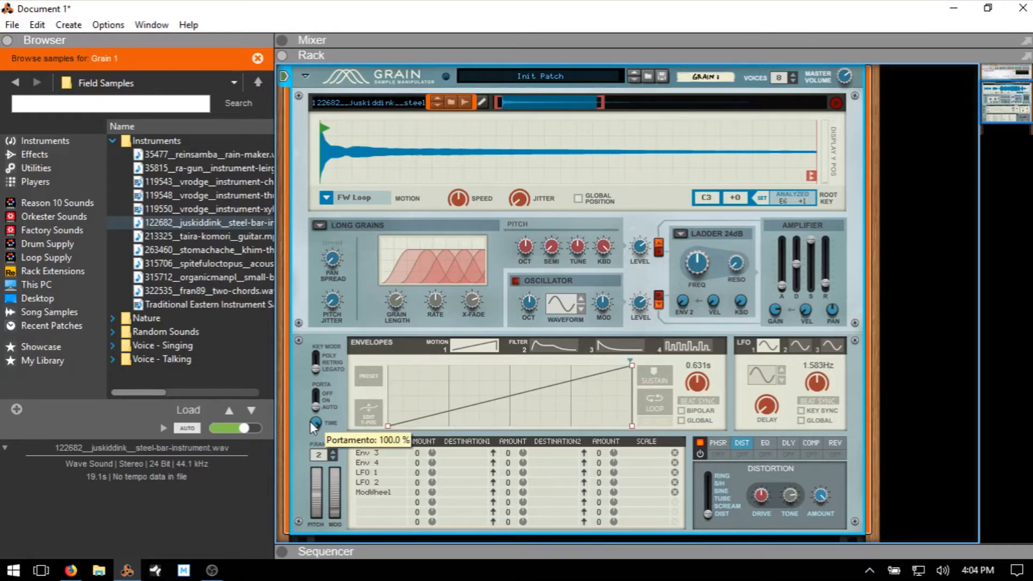
left_click(316, 392)
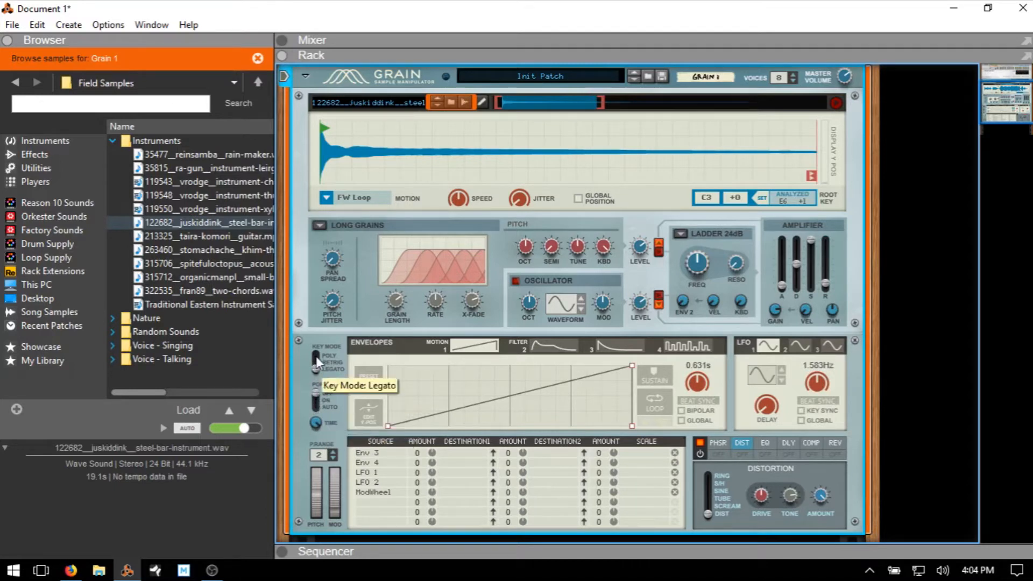
left_click(315, 357)
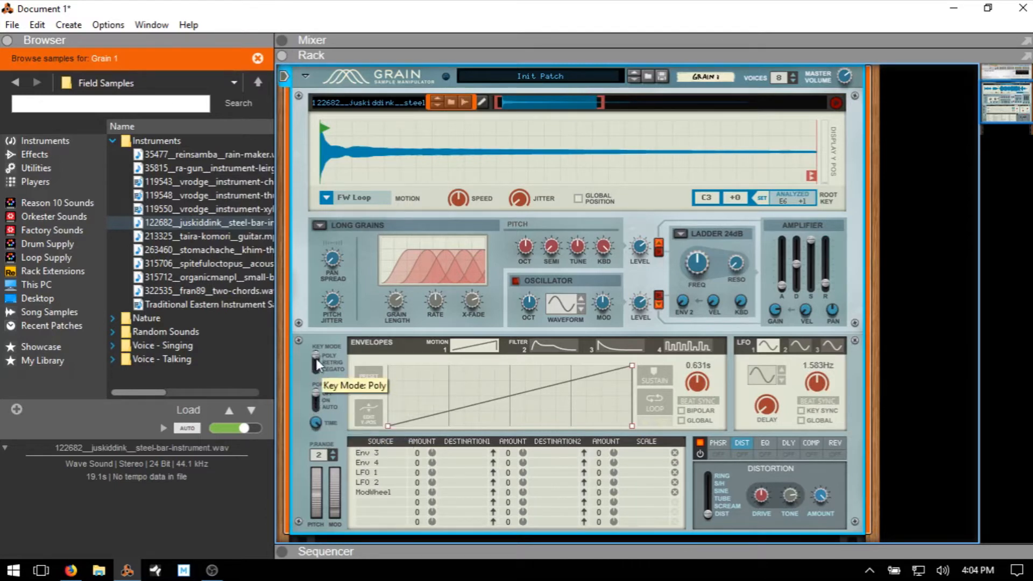
left_click(316, 403)
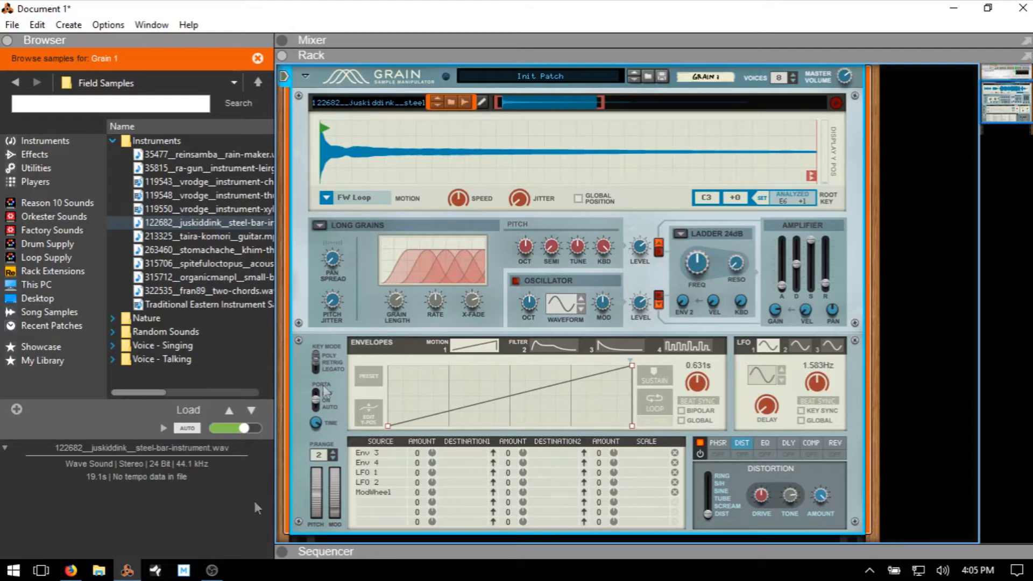
left_click_drag(318, 396, 314, 360)
Turn on the oscillator, set its octave to 1, and try the waveform selection before returning to sine.
mouse_move(605, 310)
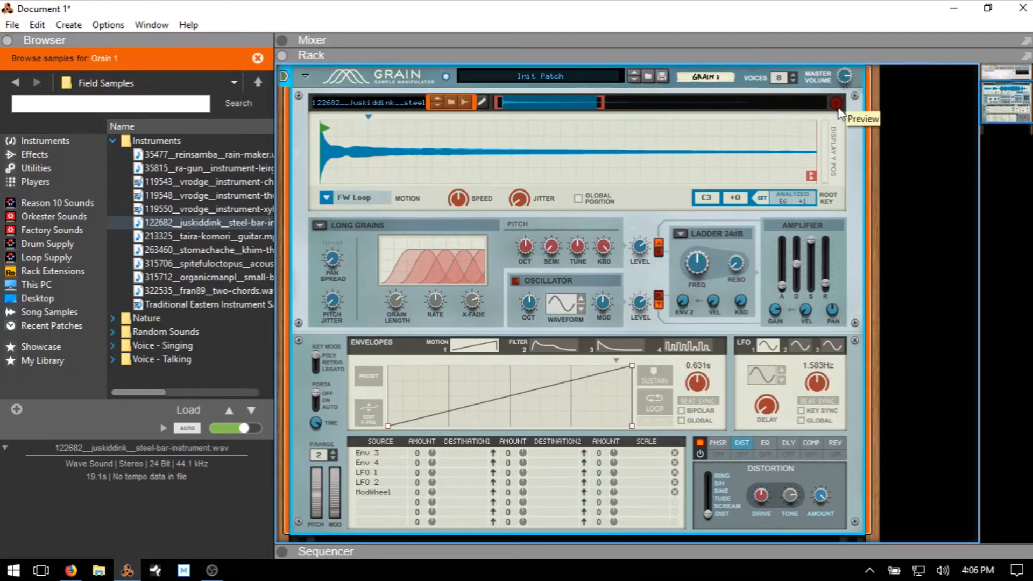
left_click(515, 281)
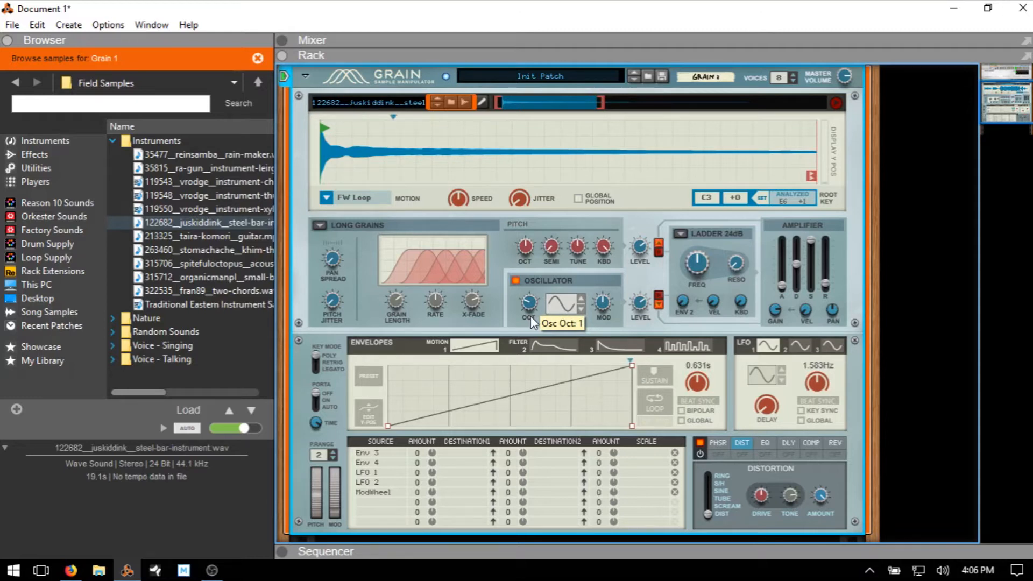
left_click(554, 299)
left_click(560, 302)
mouse_move(566, 254)
left_mouse_down()
mouse_move(565, 205)
mouse_move(556, 244)
left_mouse_up()
mouse_move(609, 314)
left_click(579, 308)
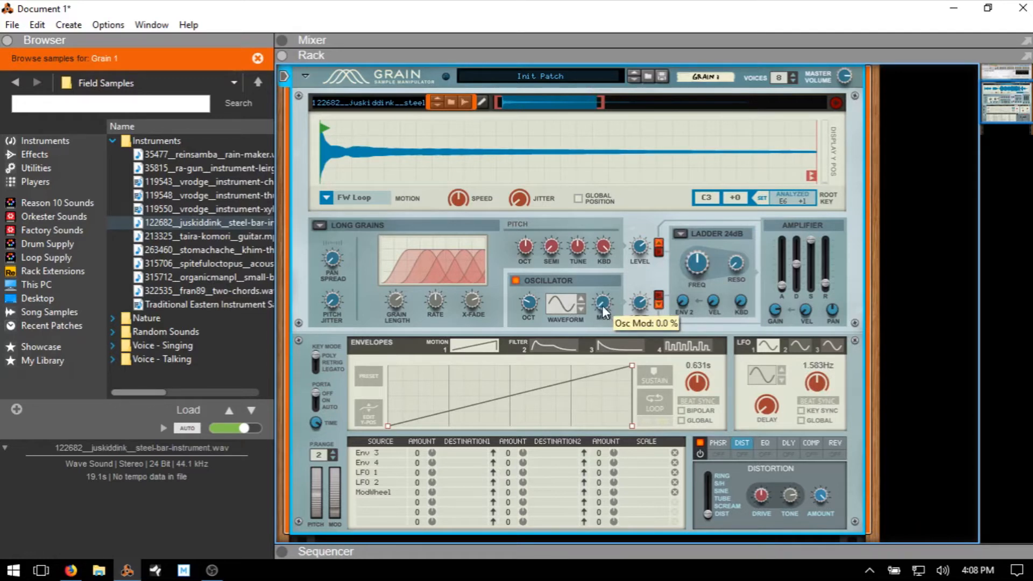
Raise the oscillator's octave and sweep its modulation amount, returning it to 0%.
left_click_drag(603, 307, 607, 344)
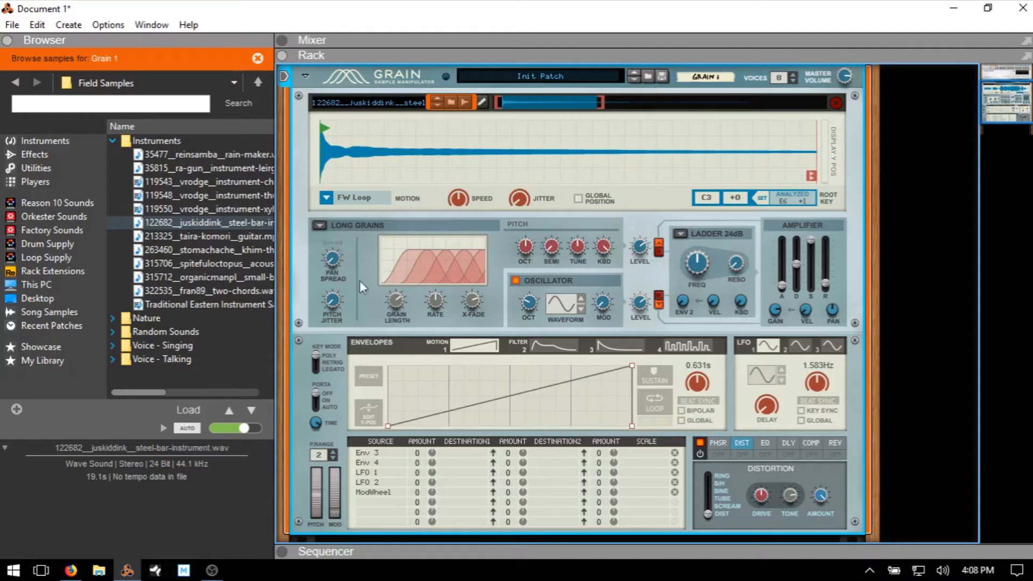
left_click(655, 303)
left_click_drag(528, 304, 531, 289)
left_click_drag(605, 302, 637, 324)
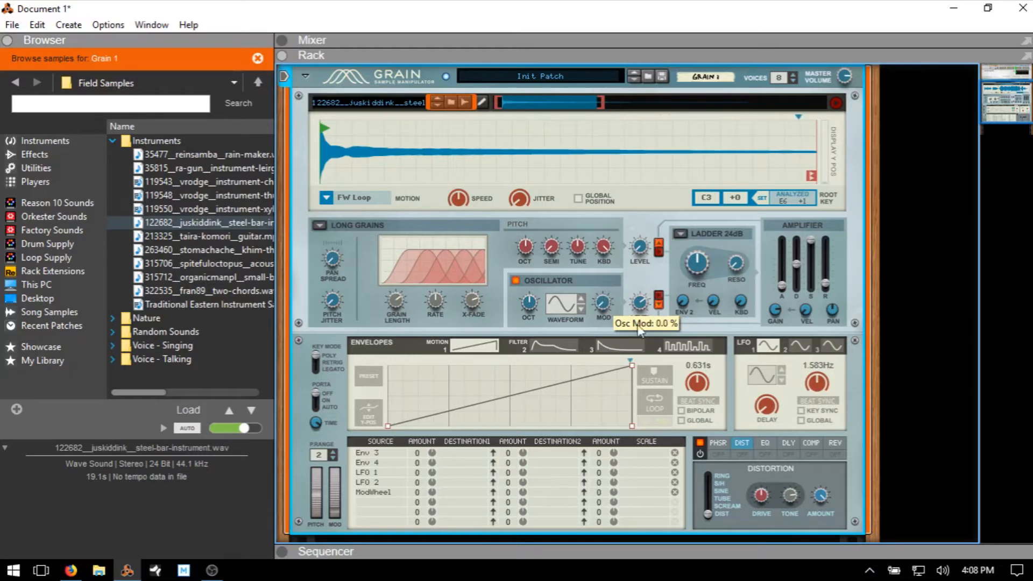
Turn up the master volume and sweep the sine oscillator's modulation, bringing it back to 0%.
left_click_drag(843, 76, 844, 58)
mouse_move(605, 306)
left_mouse_down()
mouse_move(612, 224)
mouse_move(607, 322)
left_mouse_up()
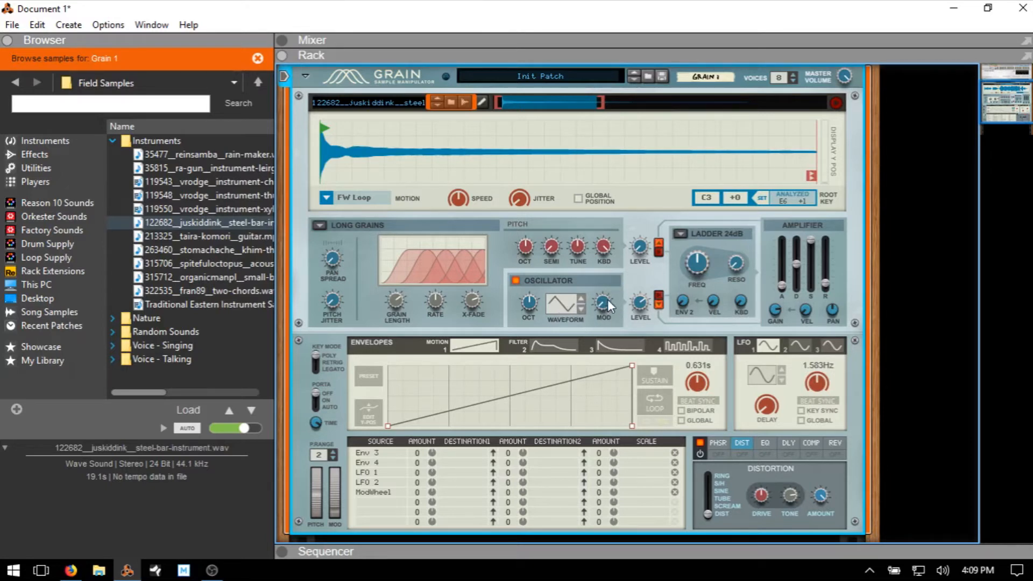
mouse_move(604, 304)
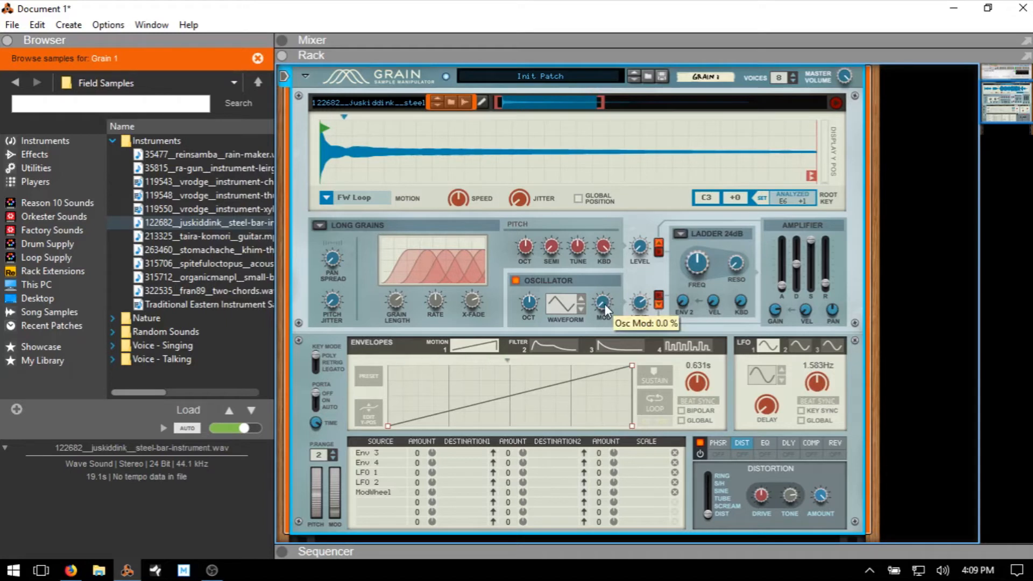
mouse_move(600, 302)
left_mouse_down()
mouse_move(602, 254)
mouse_move(587, 299)
left_mouse_up()
Step the oscillator through the sawtooth and following waveforms, sweeping the modulation amount and returning it to 0%.
left_click(581, 299)
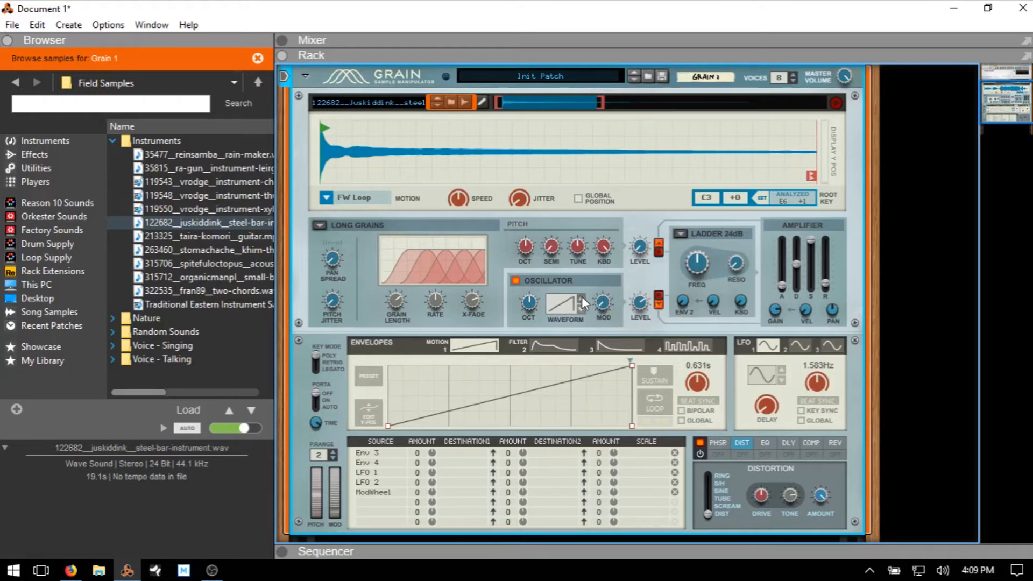
mouse_move(603, 306)
left_mouse_down()
mouse_move(606, 270)
mouse_move(600, 305)
left_mouse_up()
left_click(583, 297)
mouse_move(605, 304)
left_mouse_down()
mouse_move(604, 256)
mouse_move(599, 326)
mouse_move(605, 272)
mouse_move(600, 311)
mouse_move(586, 306)
left_mouse_up()
mouse_move(602, 304)
left_mouse_down()
mouse_move(608, 267)
mouse_move(602, 311)
mouse_move(586, 304)
mouse_move(605, 271)
mouse_move(602, 320)
left_mouse_up()
left_click(583, 297)
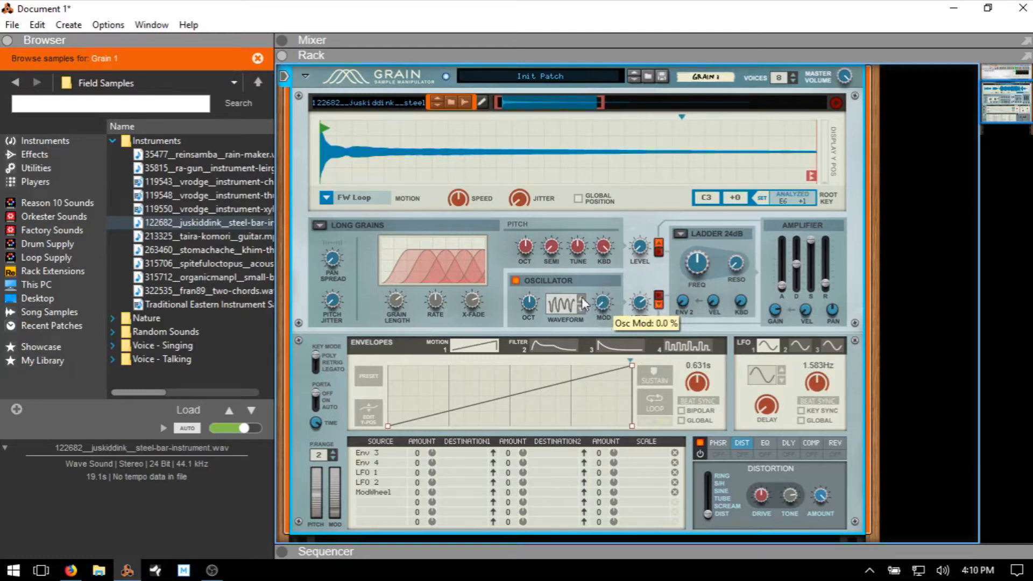
Turn off the oscillator and lower the sample level to -∞ dB.
left_click(515, 280)
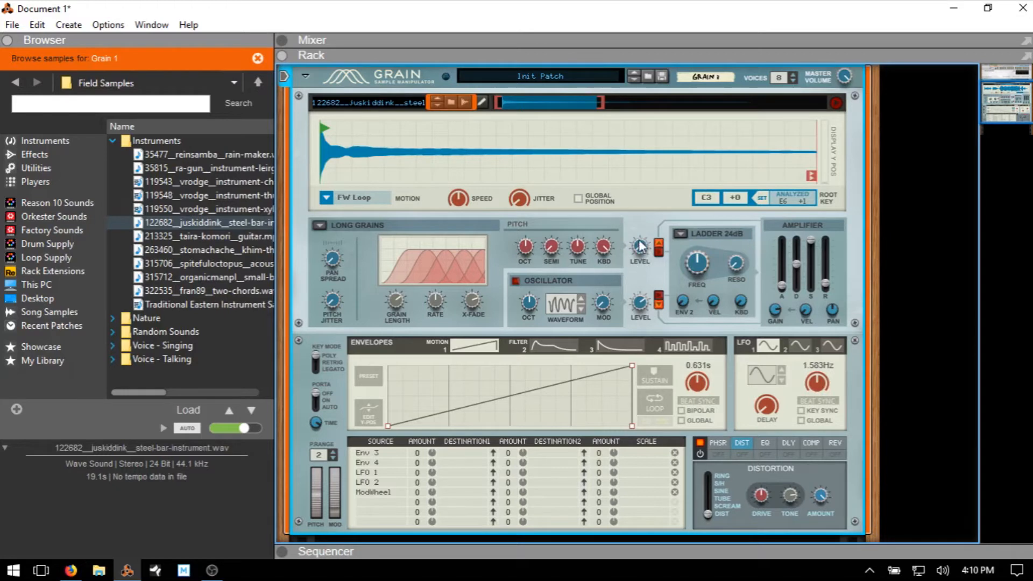
mouse_move(637, 267)
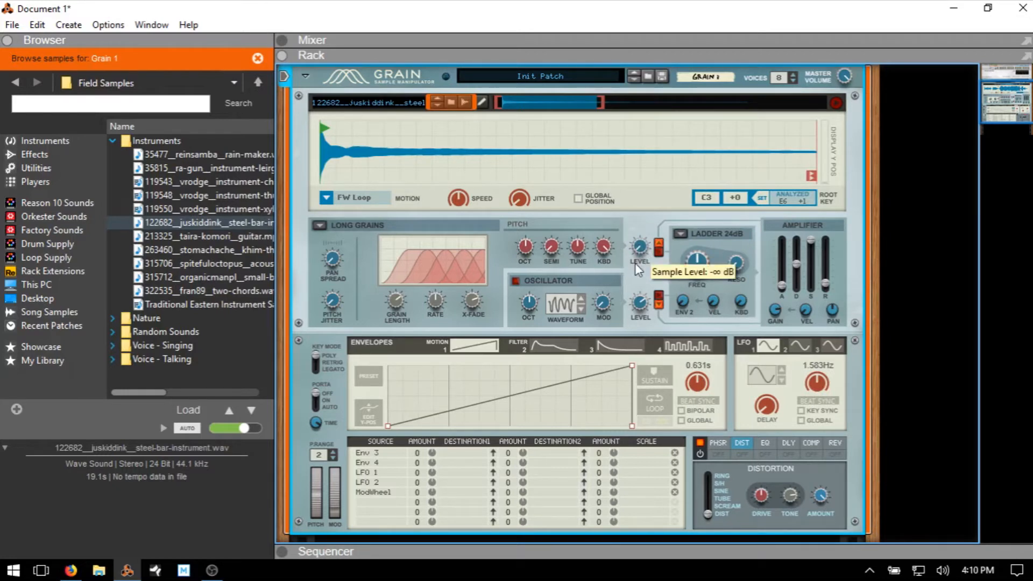
Raise the sample level from silence and reset it to its default of -3.3 dB.
left_click_drag(634, 263, 628, 181)
left_click(640, 248, "ctrl")
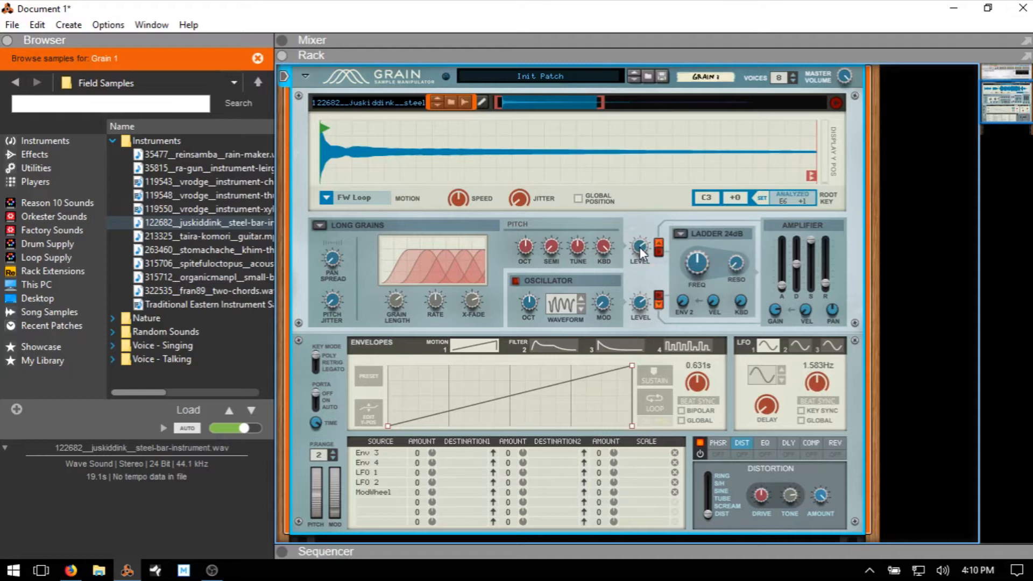
mouse_move(640, 253)
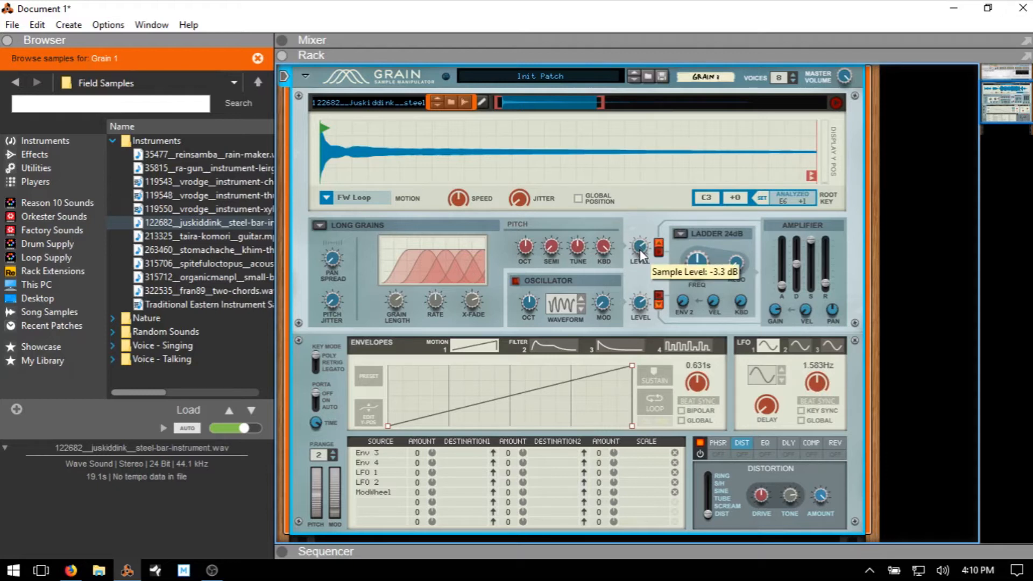
Raise the oscillator level to 6.0 dB and reset it to its default.
mouse_move(640, 314)
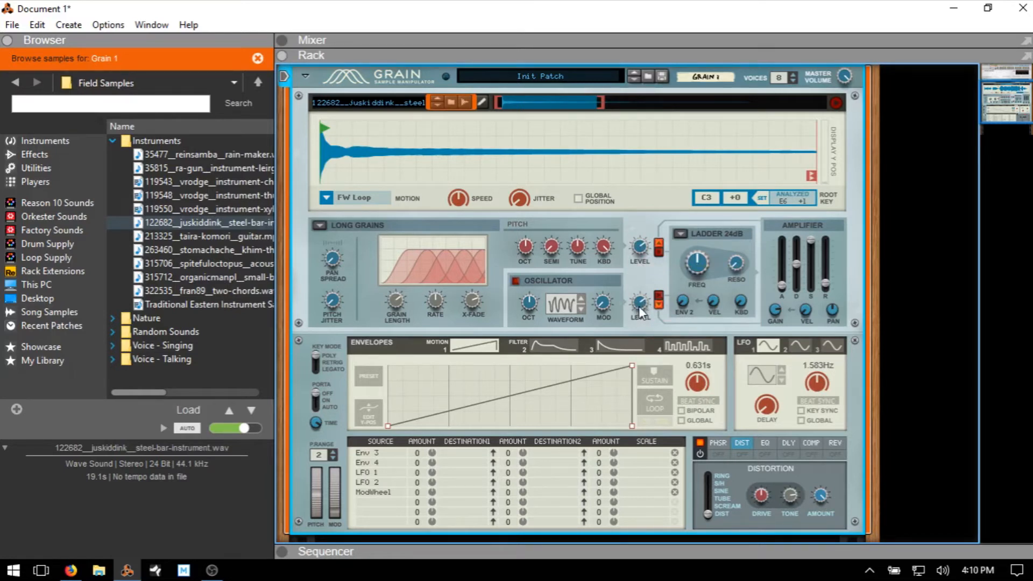
left_click_drag(637, 306, 648, 248)
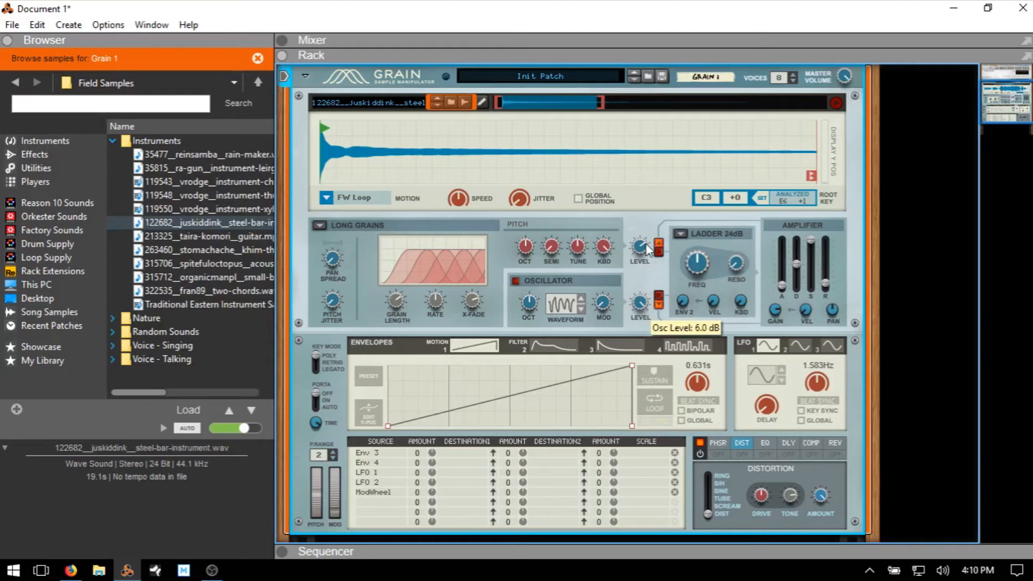
left_click(640, 307, "ctrl")
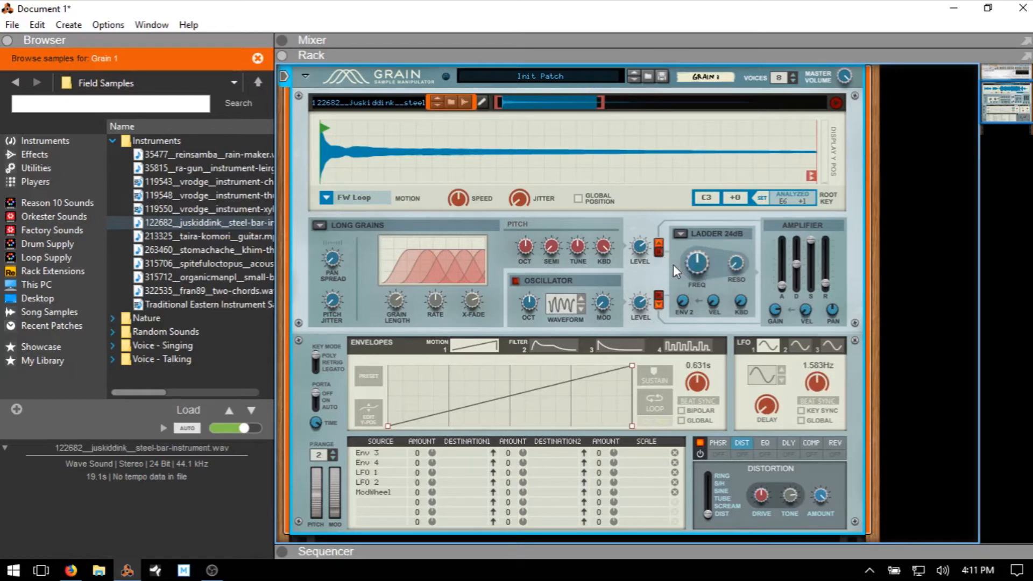
Toggle the output routing of the sample and the oscillator between the filter and the amplifier.
left_click(659, 251)
left_click(658, 245)
left_click(658, 305)
left_click(657, 306)
Examine the available filter types and the filter's frequency and resonance controls.
left_click(678, 234)
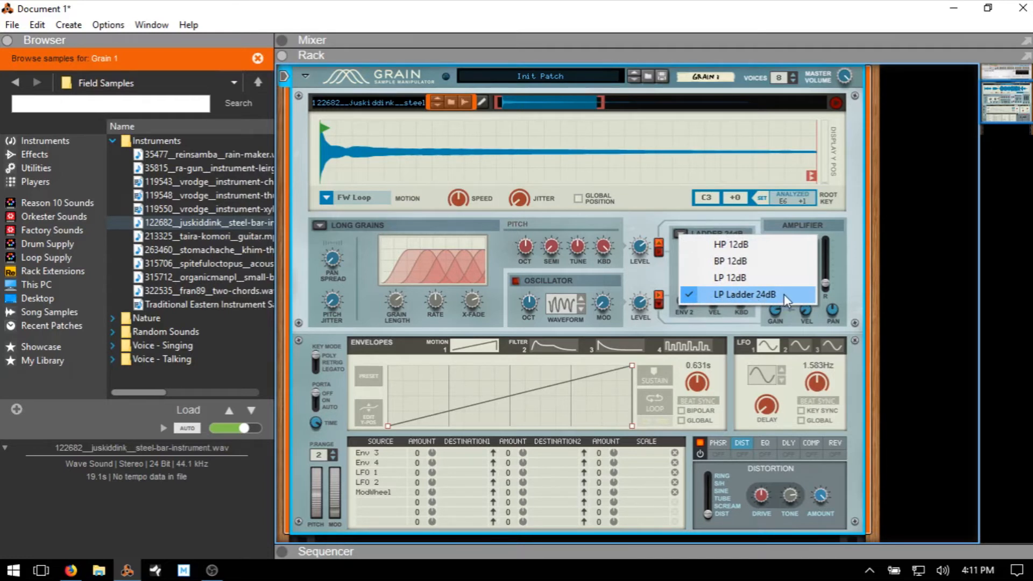
left_click(676, 232)
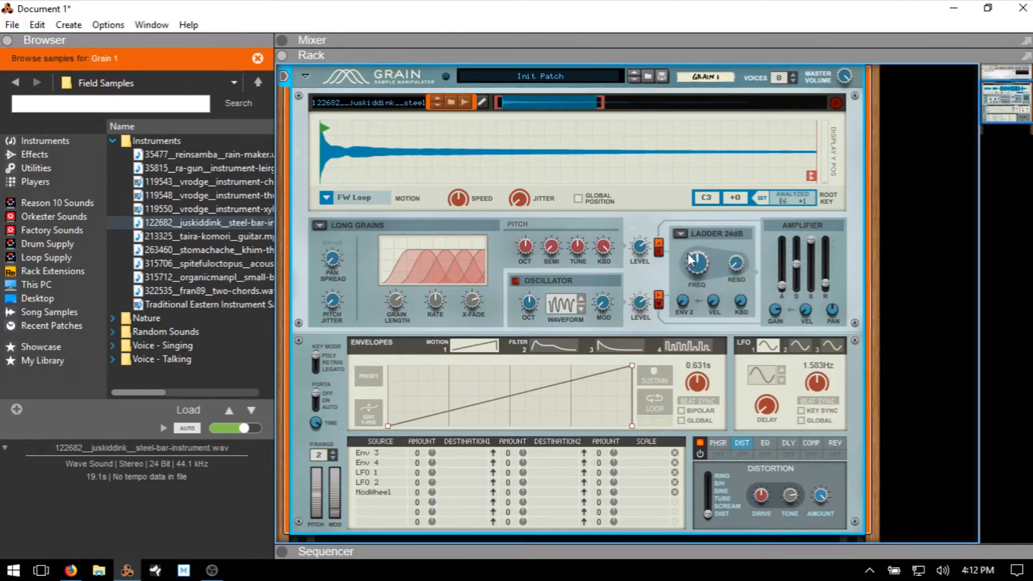
mouse_move(696, 268)
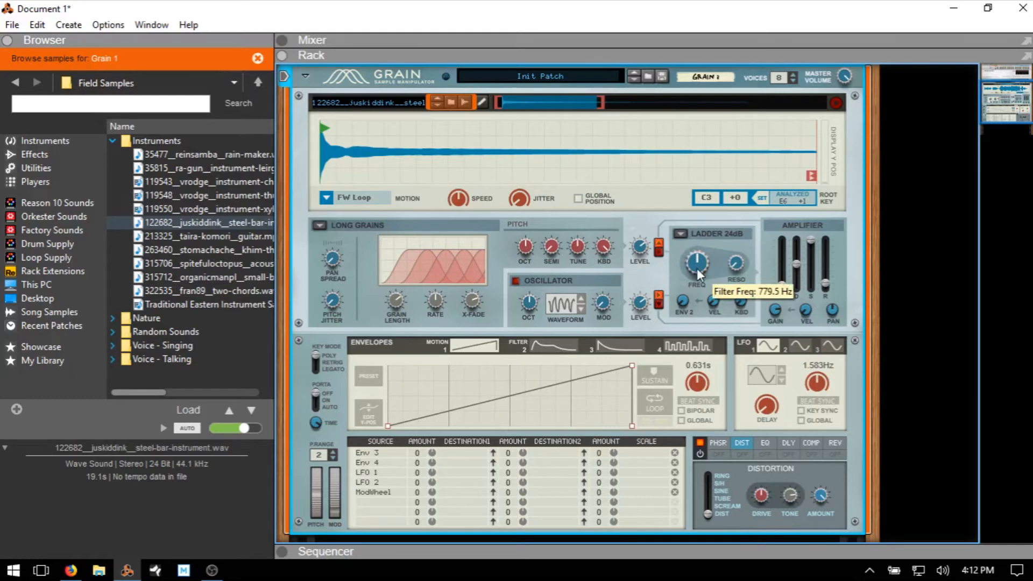
left_click(680, 234)
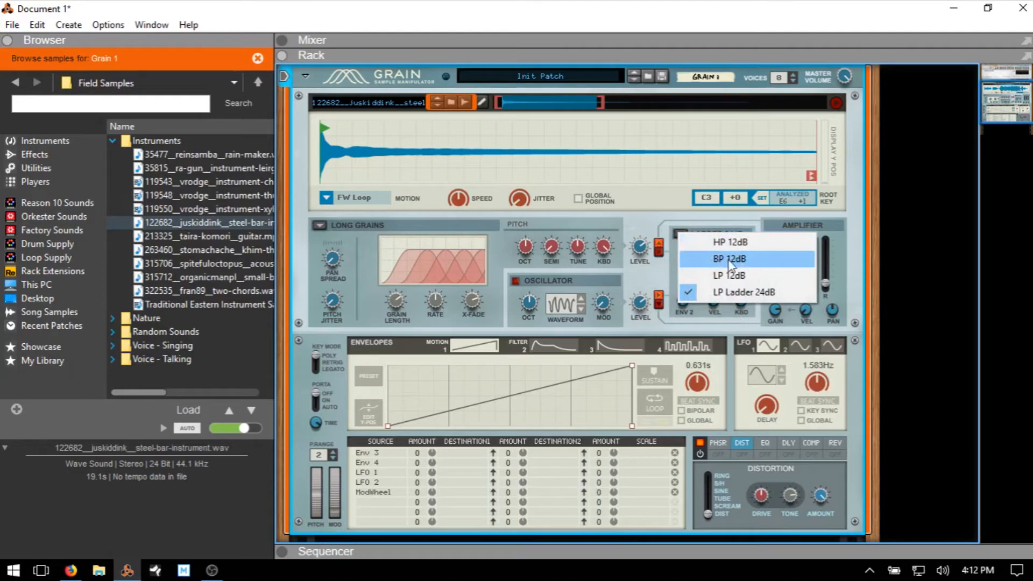
left_click(647, 232)
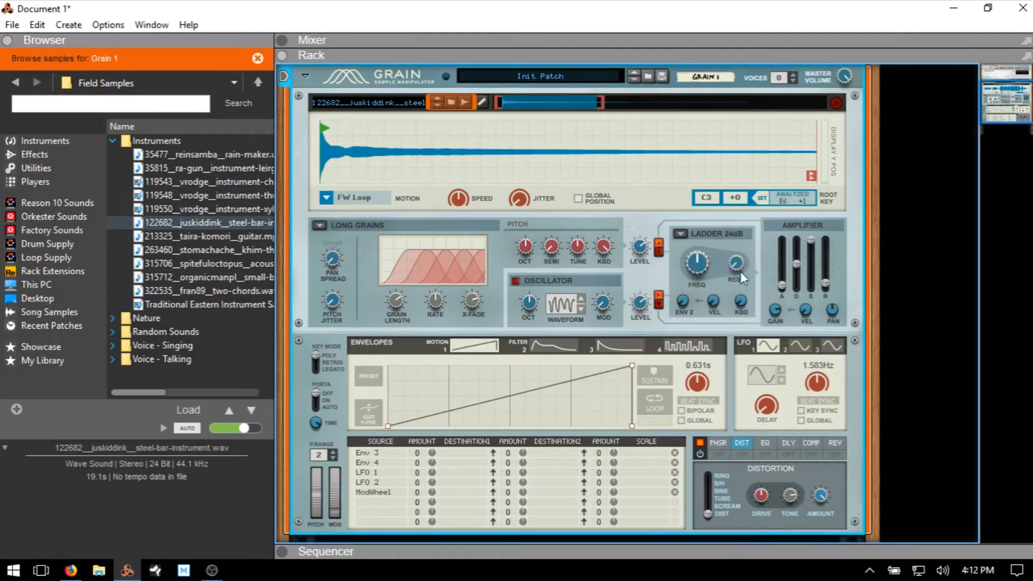
mouse_move(741, 275)
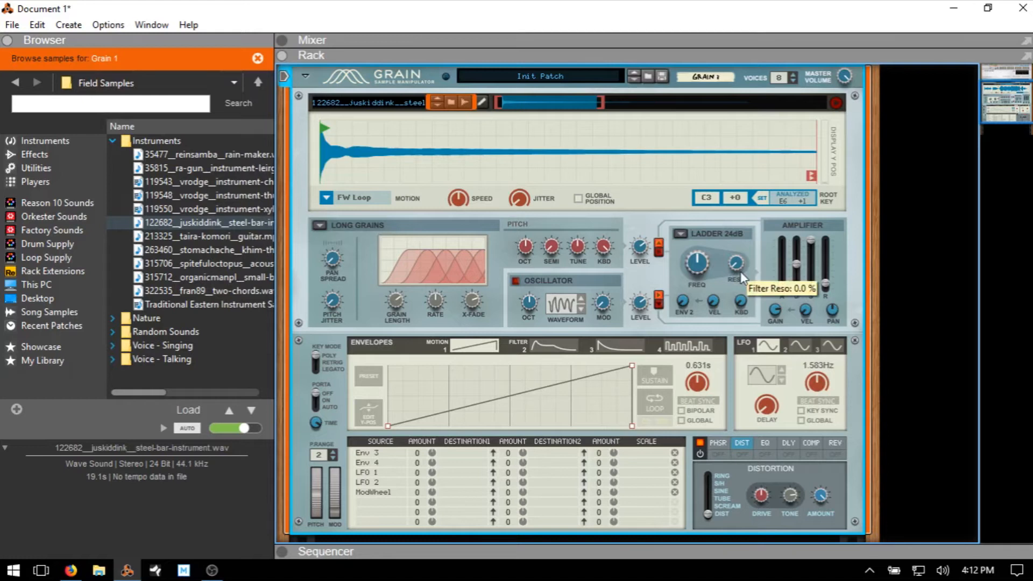
mouse_move(693, 265)
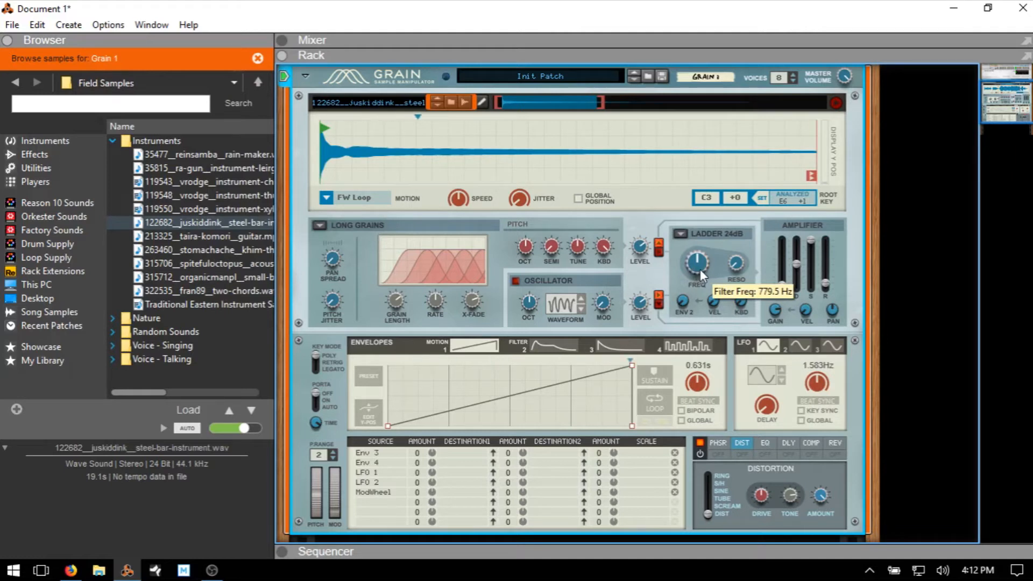
Route the sample through the filter and switch the filter type to LP 12dB.
left_click(659, 252)
left_click(681, 234)
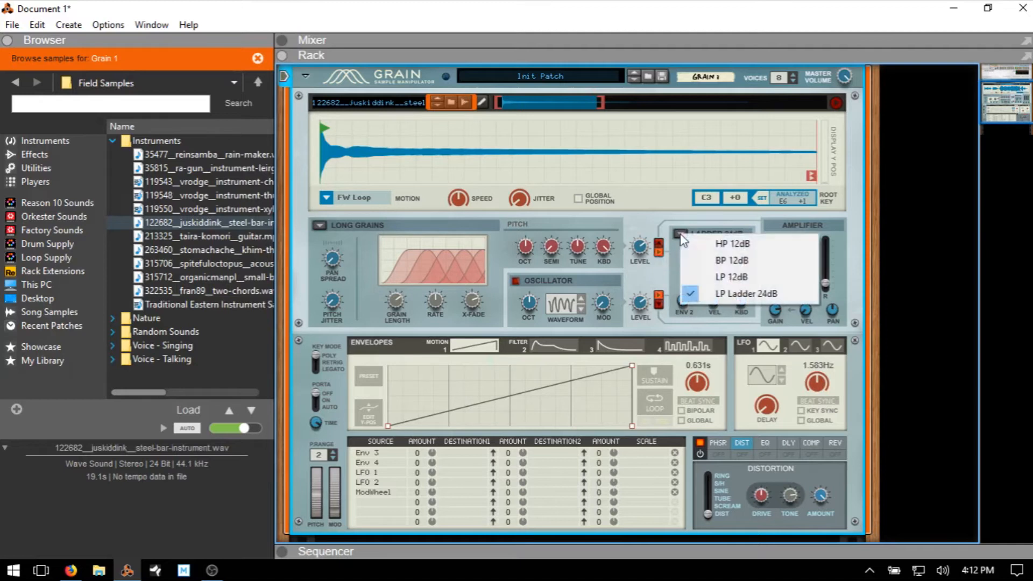
left_click(711, 278)
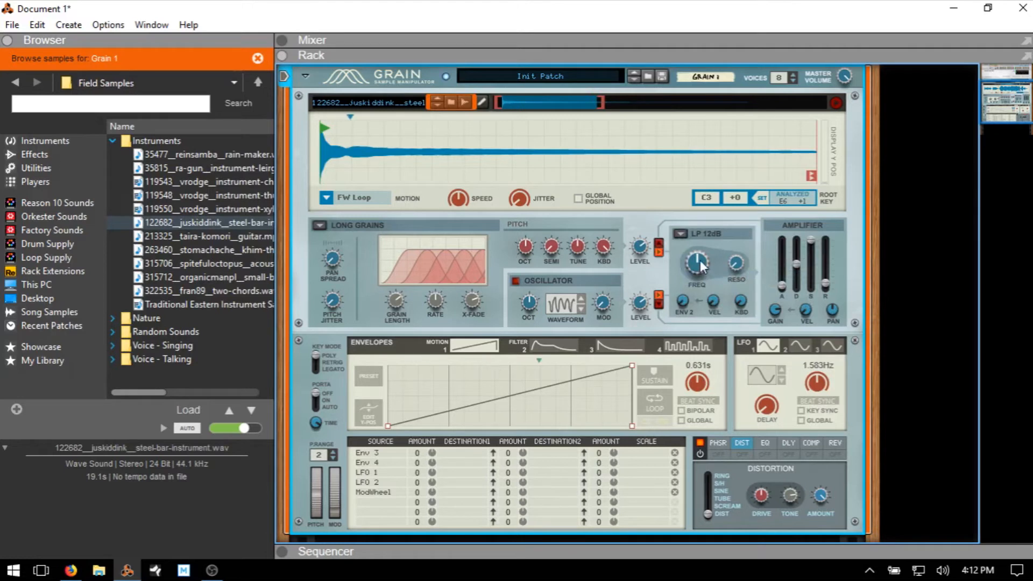
Sweep the low-pass filter's frequency while varying its resonance between 100% and 4.7%.
mouse_move(700, 262)
left_mouse_down()
mouse_move(701, 241)
mouse_move(694, 279)
mouse_move(700, 256)
left_mouse_up()
left_click_drag(742, 272, 743, 206)
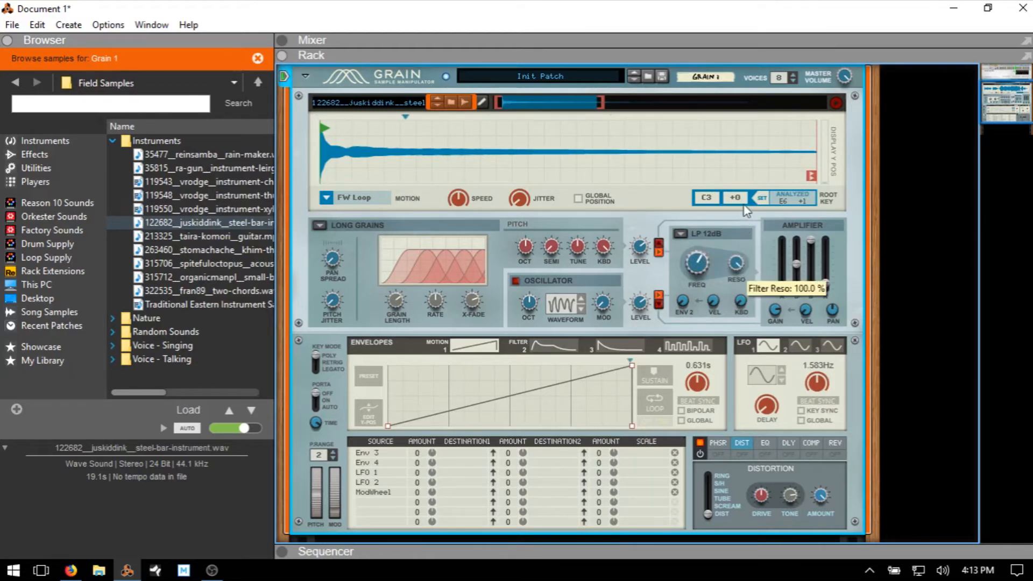
left_click_drag(696, 263, 735, 329)
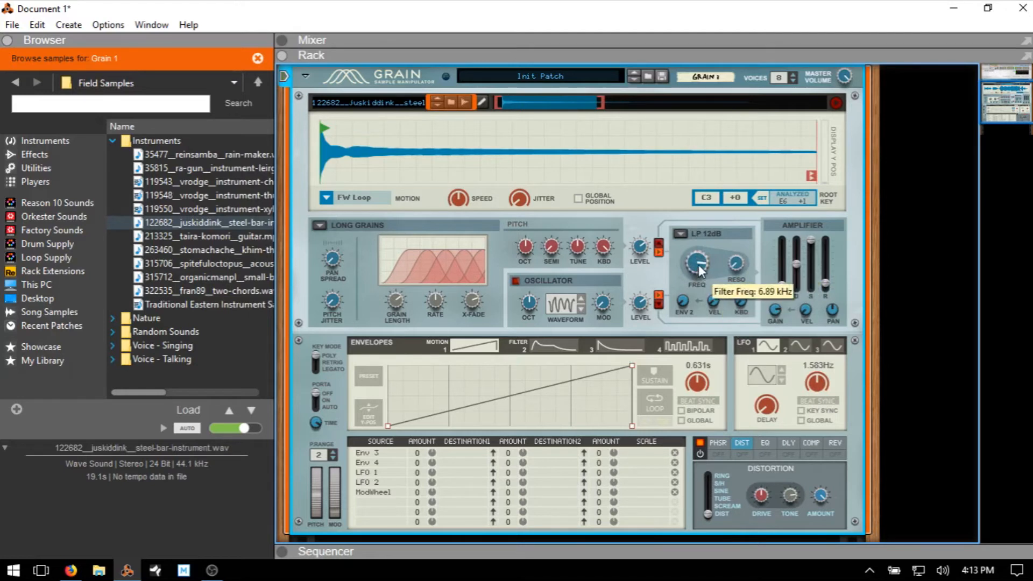
mouse_move(698, 264)
left_mouse_down()
mouse_move(701, 256)
mouse_move(692, 272)
left_mouse_up()
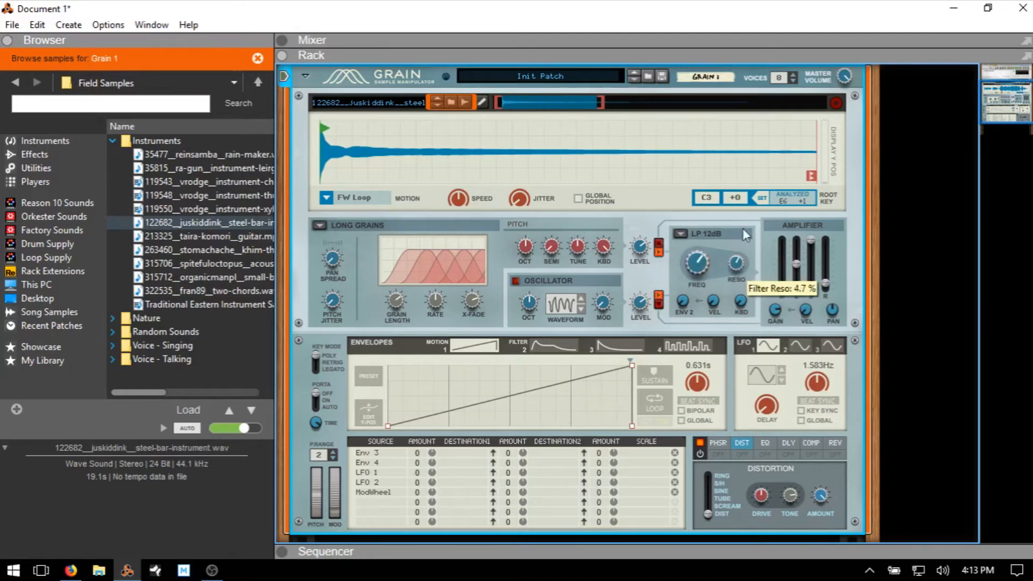
left_click_drag(745, 234, 741, 218)
mouse_move(702, 247)
left_mouse_down()
mouse_move(692, 280)
mouse_move(700, 244)
mouse_move(699, 262)
left_mouse_up()
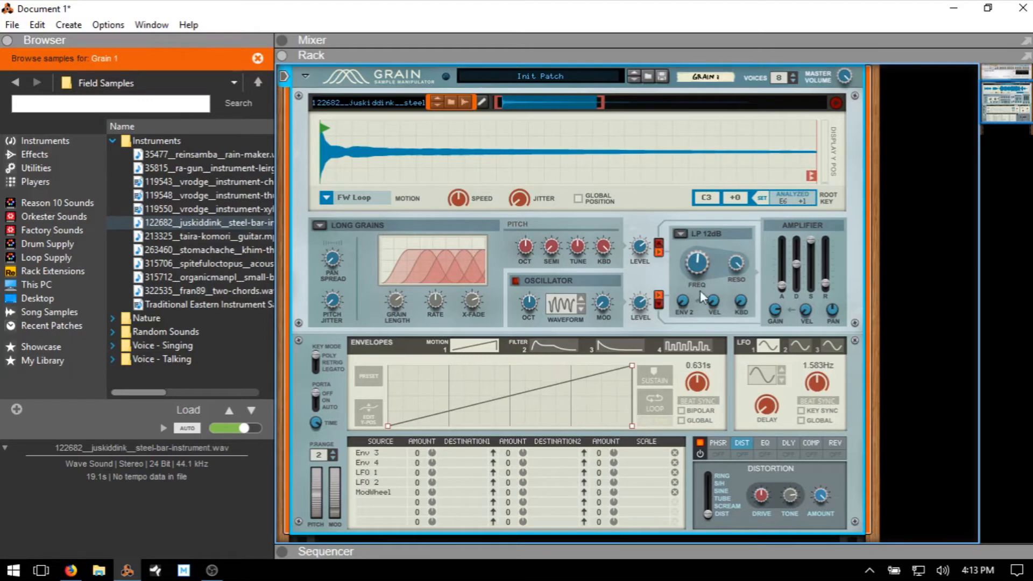
Show the filter envelope with its preset shapes and raise the filter's Env 2 amount.
left_click(554, 349)
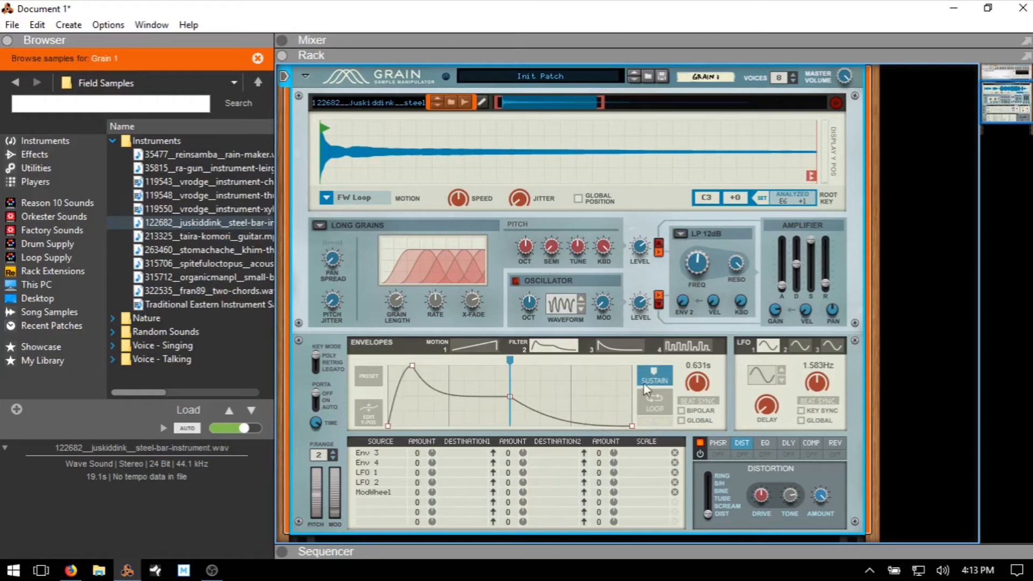
left_click(368, 376)
left_click(365, 383)
left_click_drag(683, 300, 686, 264)
Apply the rising ramp preset to the filter envelope and turn off its sustain.
left_click(365, 379)
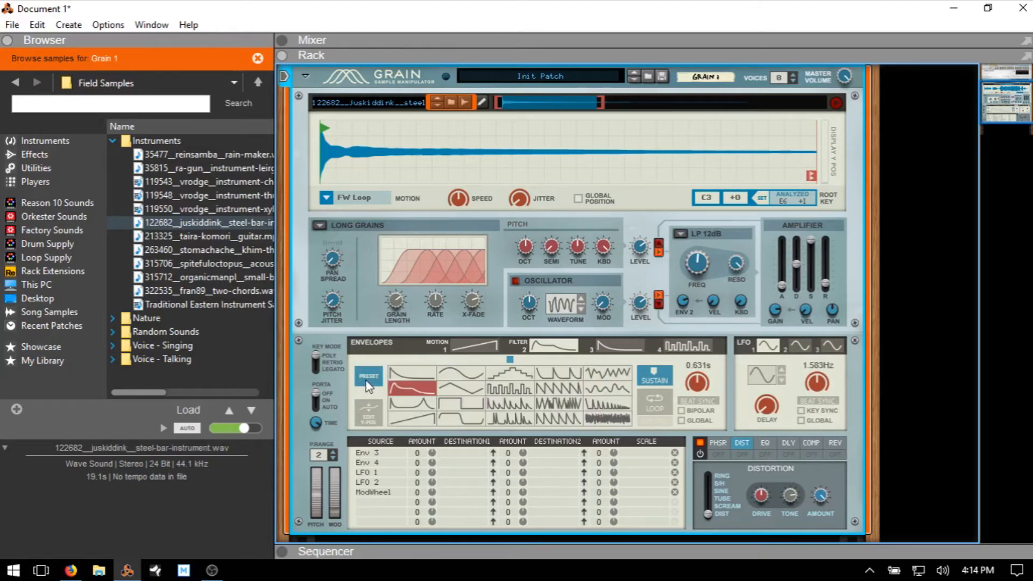
left_click(418, 421)
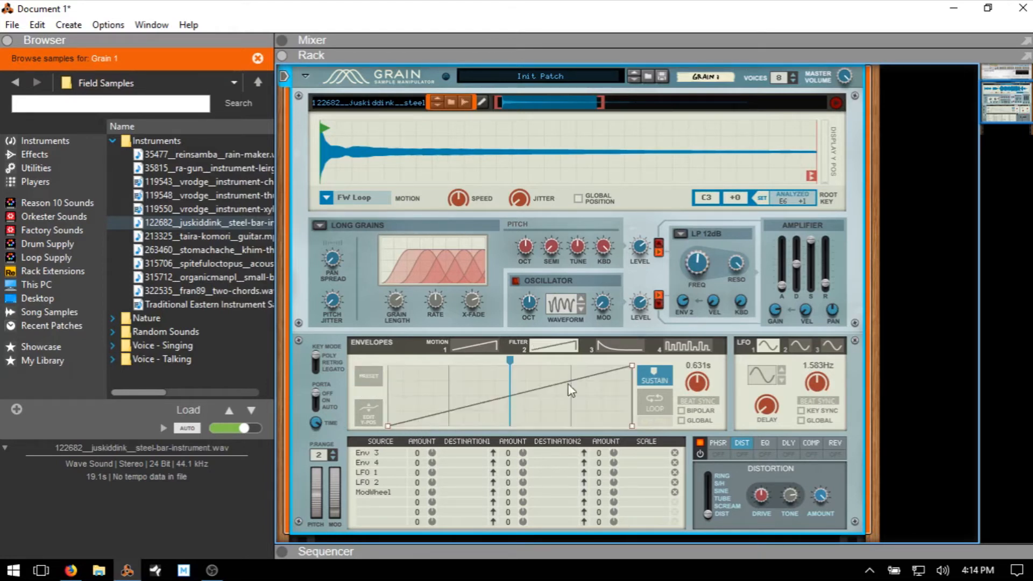
left_click(661, 374)
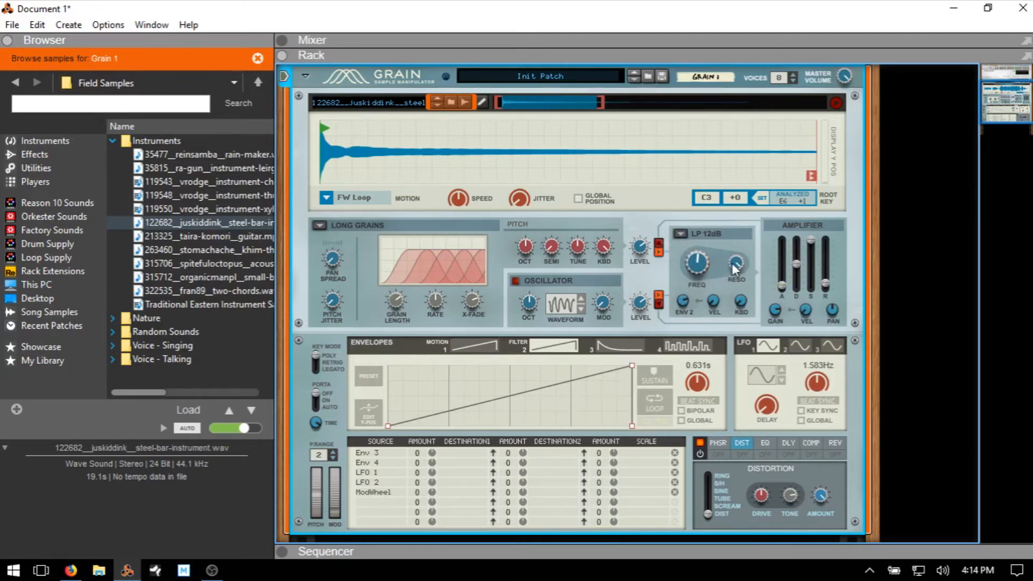
Lower the filter's resonance and frequency, and set the filter envelope's time to 2.014 s.
left_click_drag(731, 263, 733, 306)
left_click_drag(695, 274, 698, 289)
left_click_drag(700, 388, 703, 423)
mouse_move(699, 386)
left_mouse_down()
mouse_move(698, 369)
mouse_move(703, 389)
left_mouse_up()
Adjust the filter resonance upward and shorten the filter envelope's time to 1.308 s.
mouse_move(738, 253)
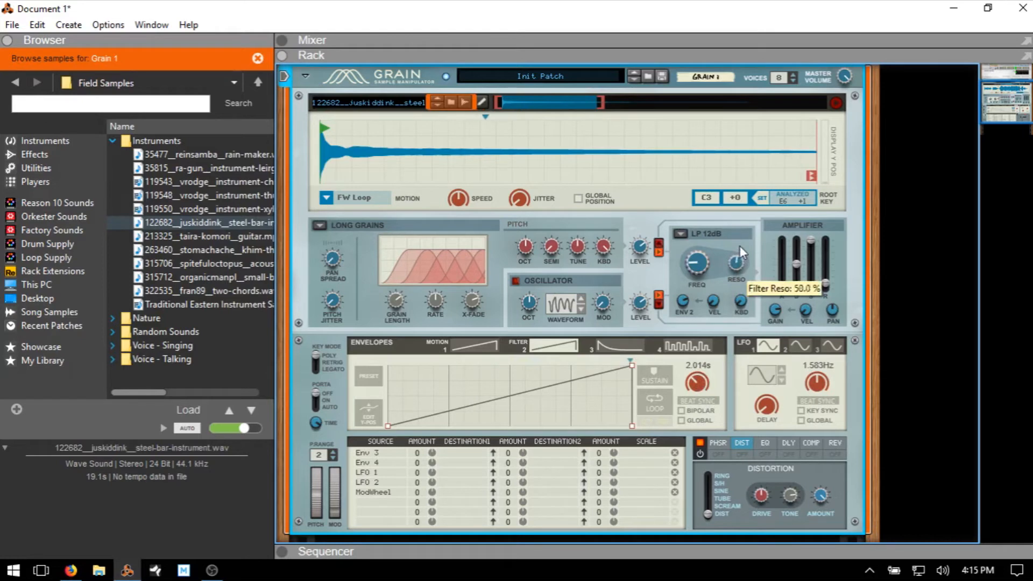
left_click_drag(740, 251, 741, 235)
left_click_drag(698, 385, 698, 369)
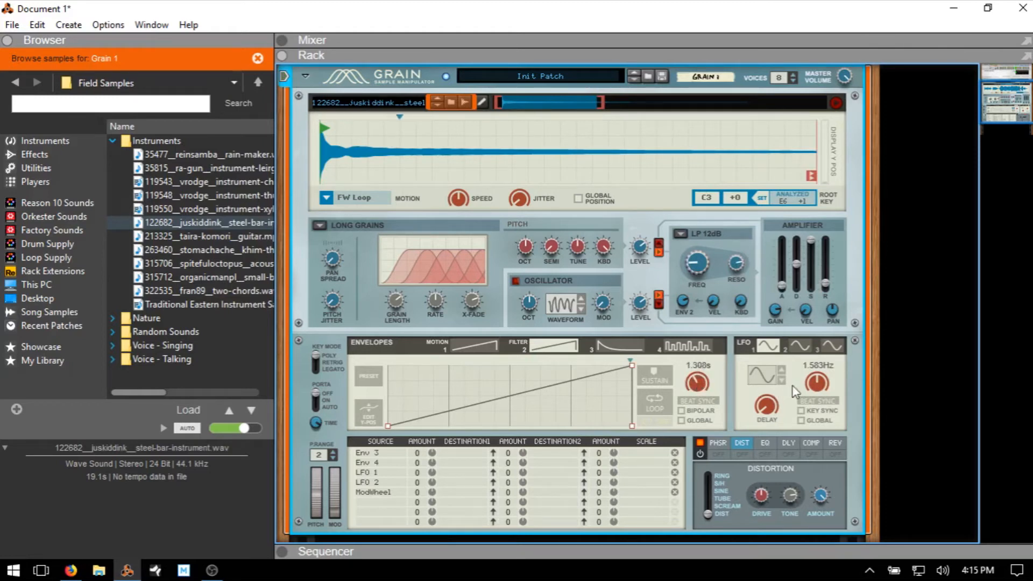
Switch the filter type to HP 12dB and raise its frequency to about 16.17 kHz.
left_click(680, 234)
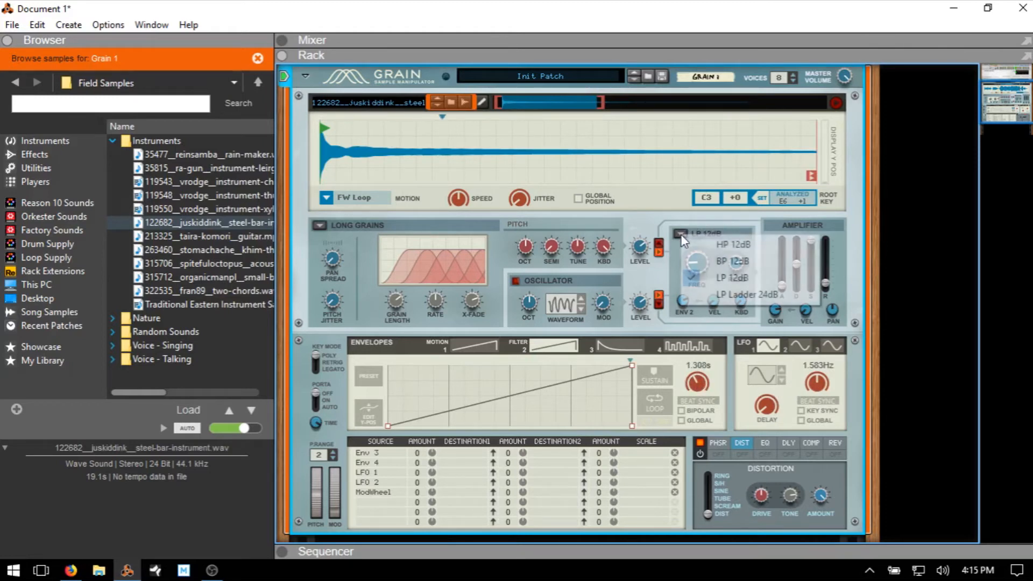
left_click(698, 245)
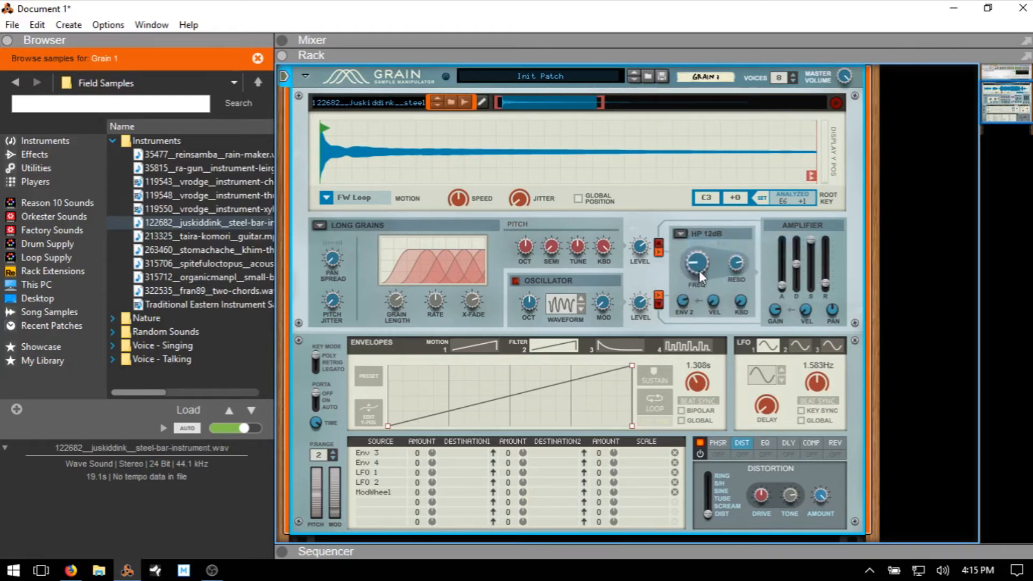
mouse_move(699, 239)
left_mouse_down()
mouse_move(698, 227)
mouse_move(698, 247)
left_mouse_up()
mouse_move(734, 264)
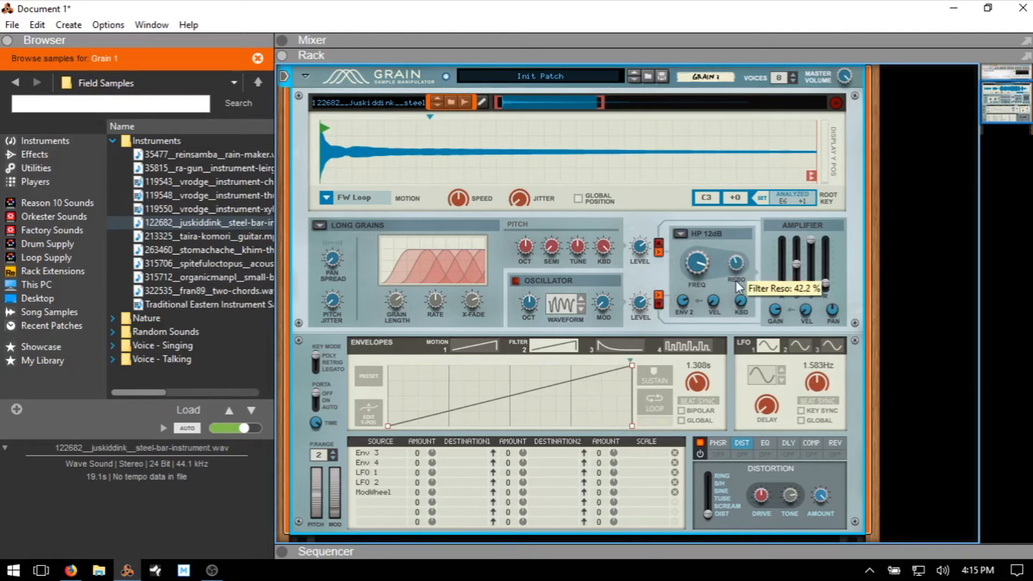
mouse_move(699, 266)
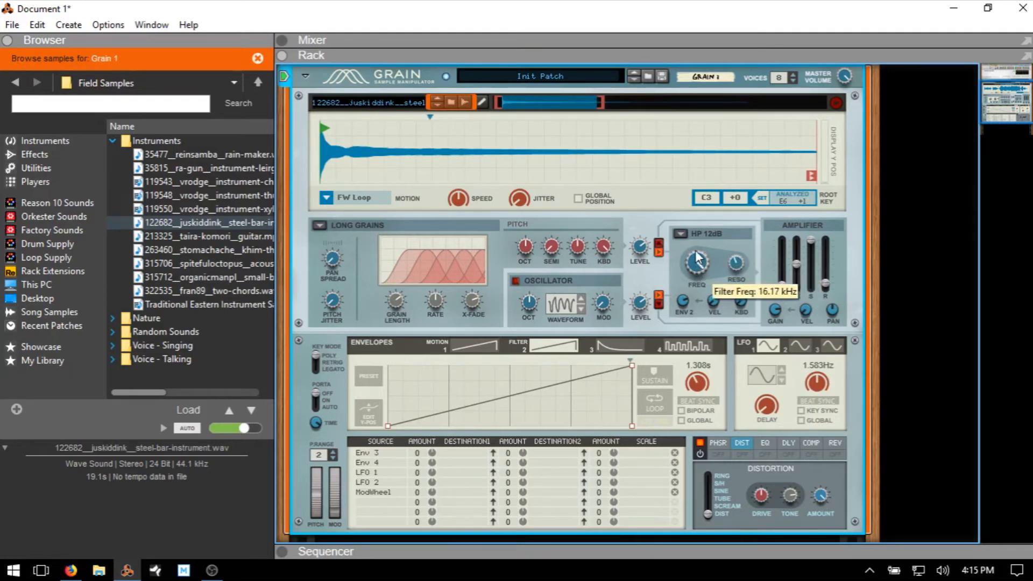
Lower the high-pass filter's frequency to 534.2 Hz and keep sweeping it.
left_click_drag(696, 254, 693, 288)
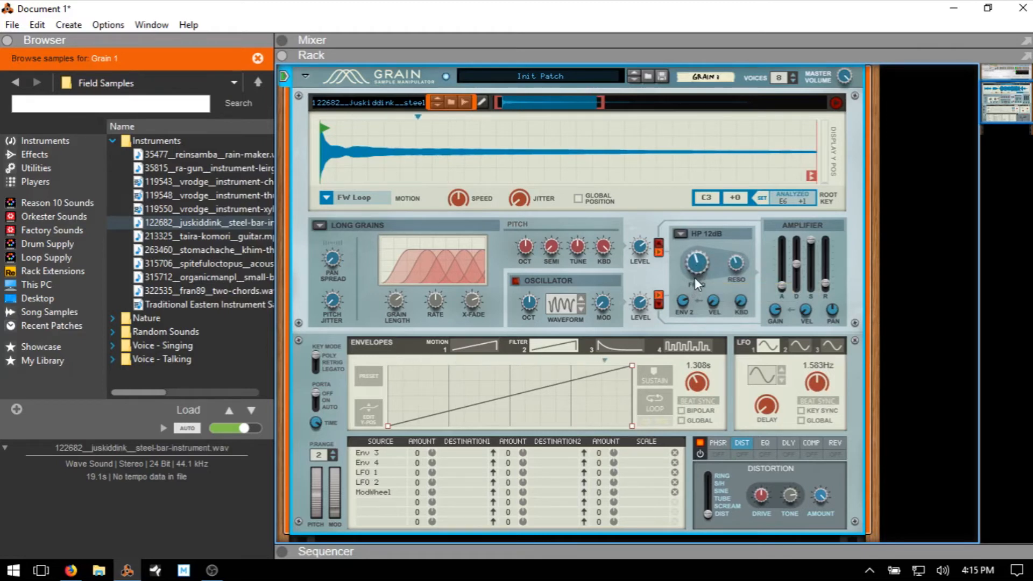
mouse_move(695, 277)
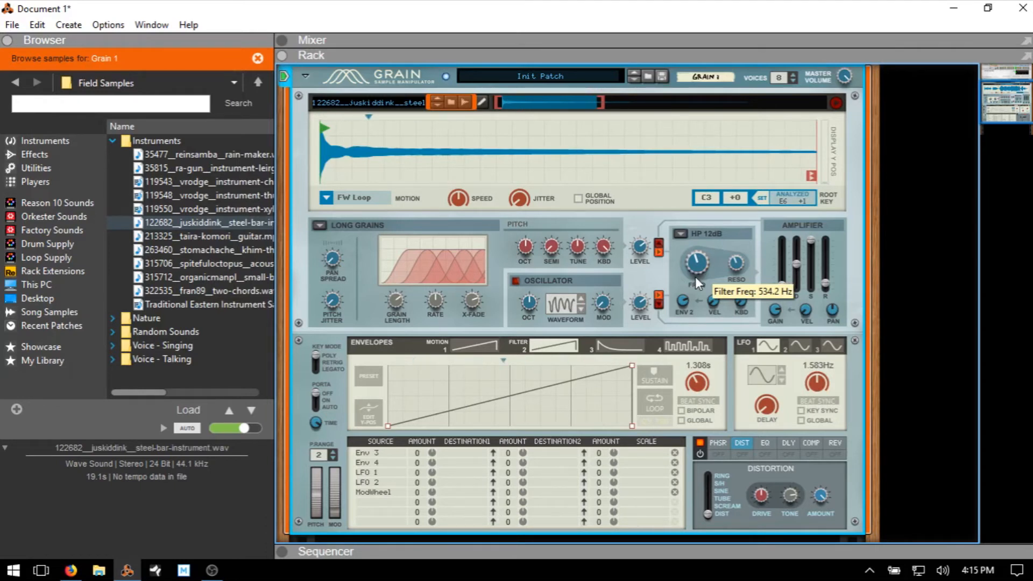
left_click_drag(699, 267, 699, 270)
left_click_drag(698, 265, 698, 269)
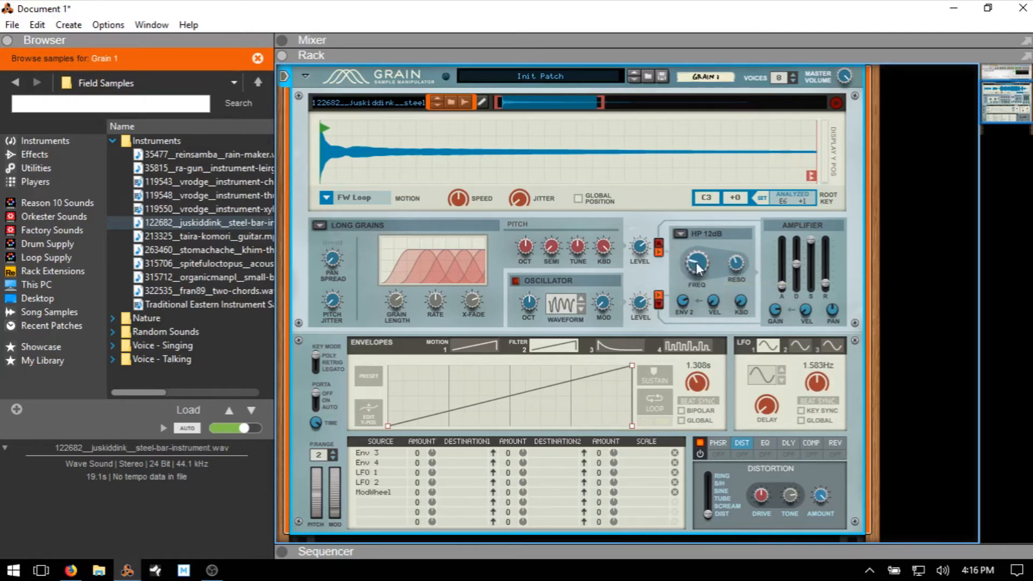
Sweep the filter's Env 2 amount down and back up, and raise the filter's velocity amount.
mouse_move(696, 264)
left_click_drag(684, 297, 685, 353)
left_click_drag(679, 305, 682, 265)
left_click_drag(713, 306, 715, 257)
Raise the filter's keyboard tracking amount and adjust the filter frequency.
mouse_move(743, 293)
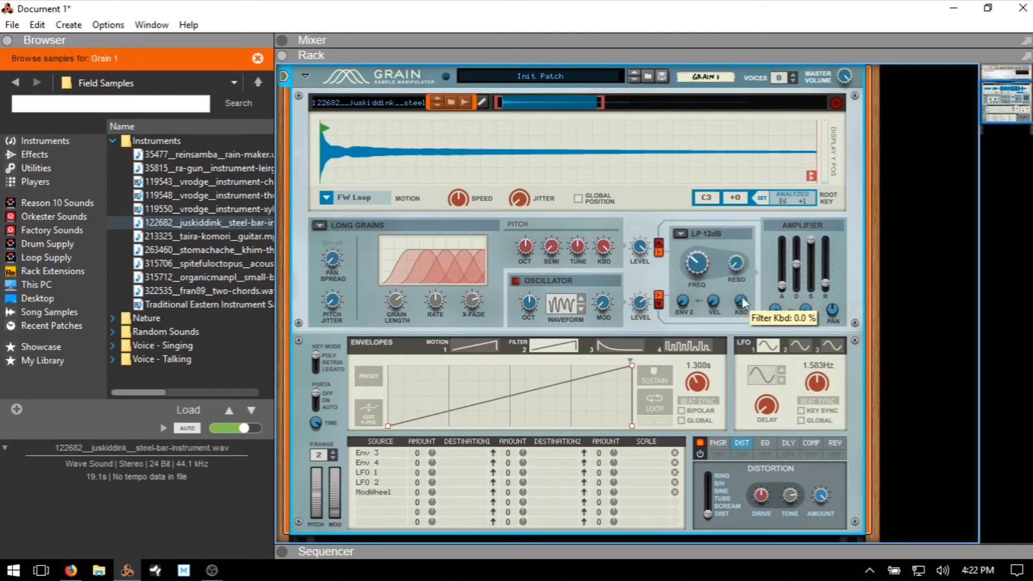
left_click_drag(742, 302, 755, 242)
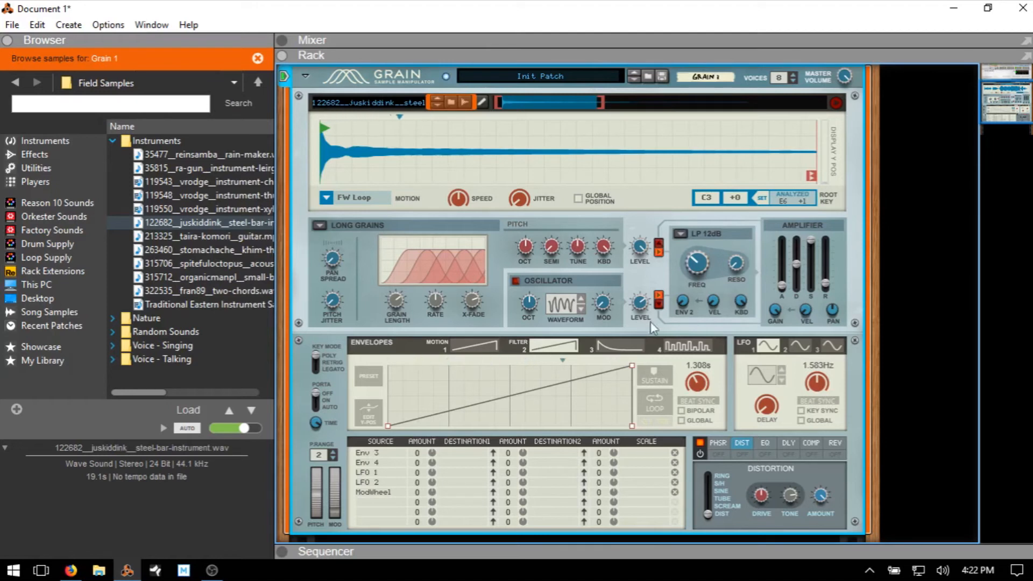
left_click_drag(695, 270, 696, 262)
Raise the amplifier's attack to 907 ms and beyond, and return it to its minimum.
mouse_move(782, 288)
mouse_move(810, 243)
left_click_drag(783, 289, 785, 265)
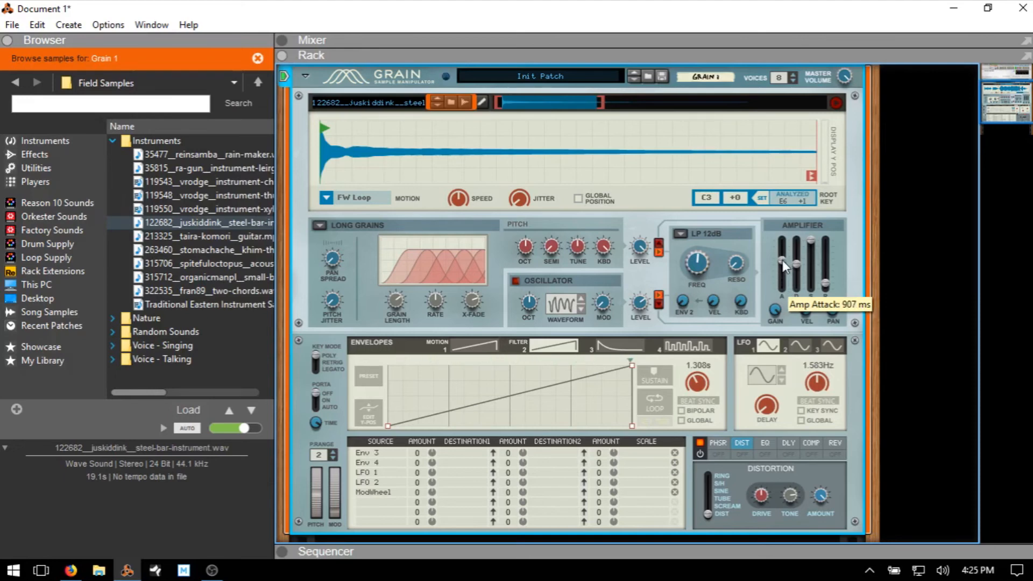
left_click_drag(782, 260, 782, 250)
left_click_drag(782, 253, 780, 308)
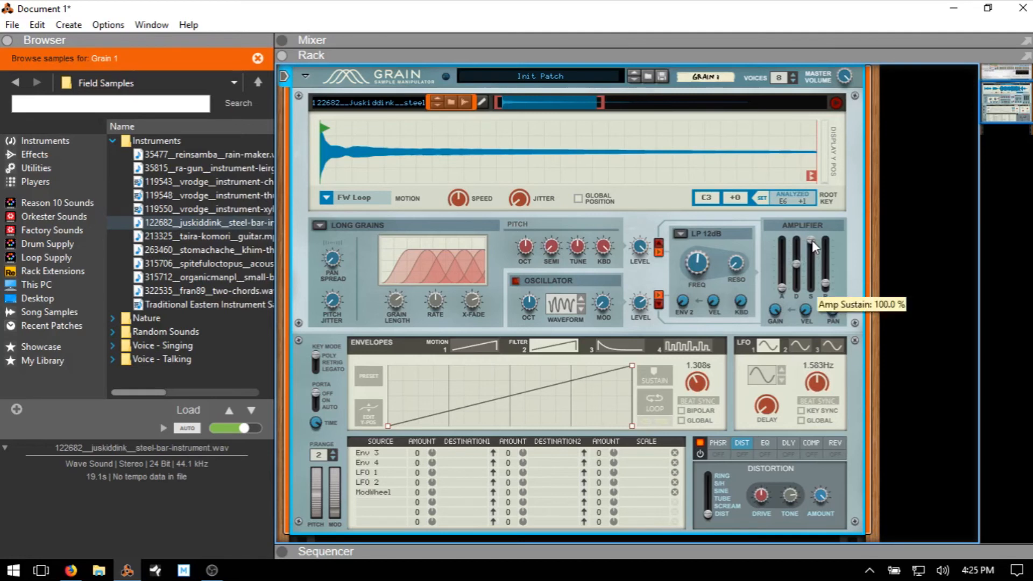
Lower the amplifier's sustain from full, raise it back up, and leave it at a low level.
left_click_drag(809, 243, 806, 283)
left_click_drag(811, 280, 811, 238)
left_click_drag(812, 241, 807, 279)
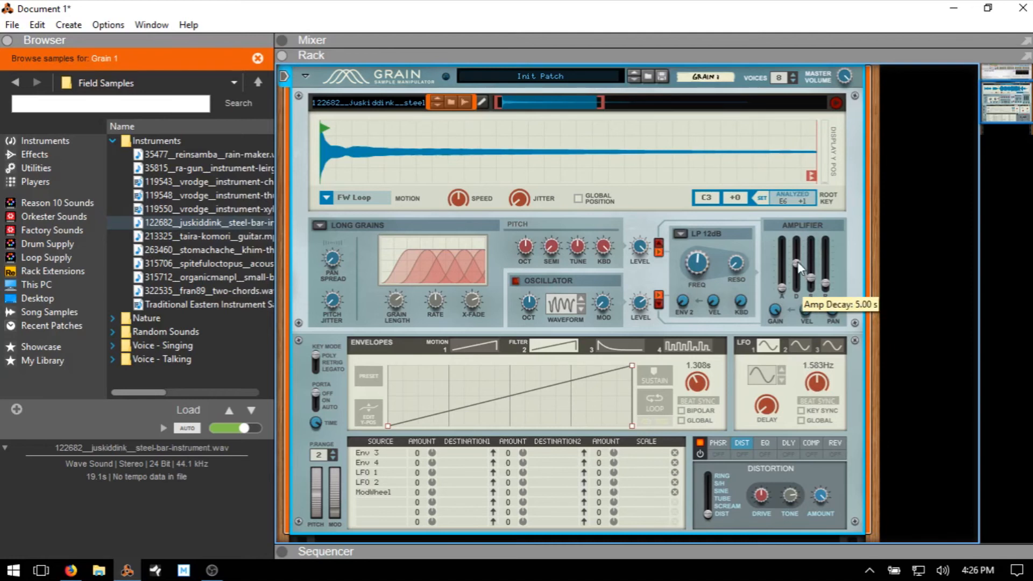
Vary the amplifier's decay up and down, raising it to 6.65 s and finishing at a shorter time.
left_click_drag(797, 262, 797, 259)
left_click_drag(797, 263, 797, 270)
left_click_drag(797, 271, 798, 275)
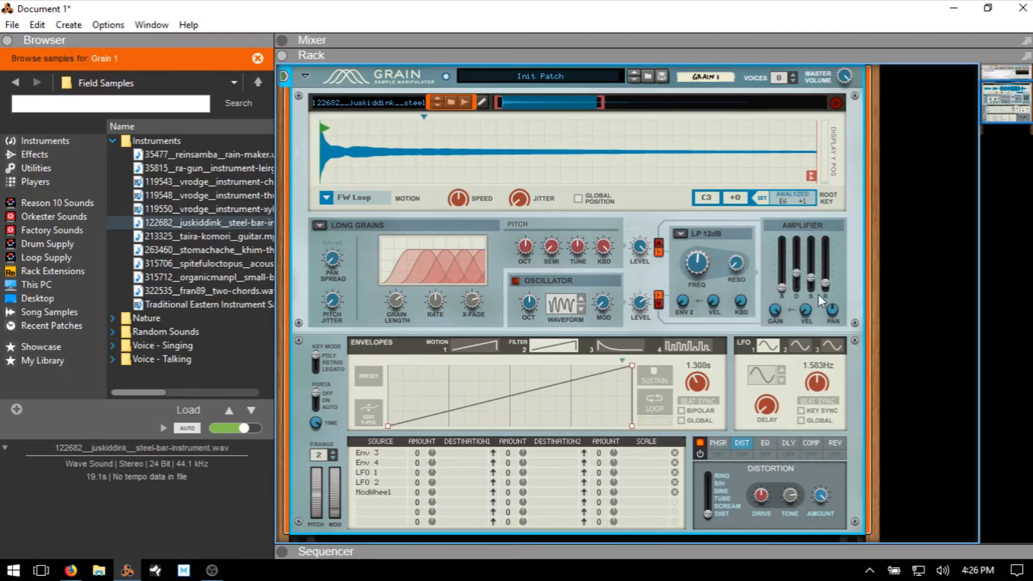
left_click_drag(796, 272, 799, 262)
mouse_move(795, 262)
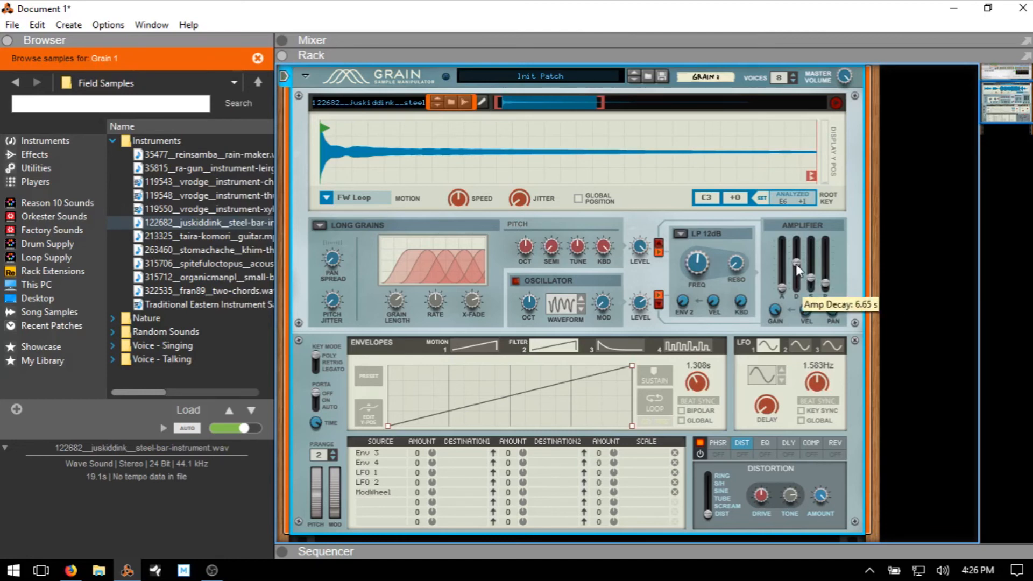
left_click_drag(795, 263, 796, 269)
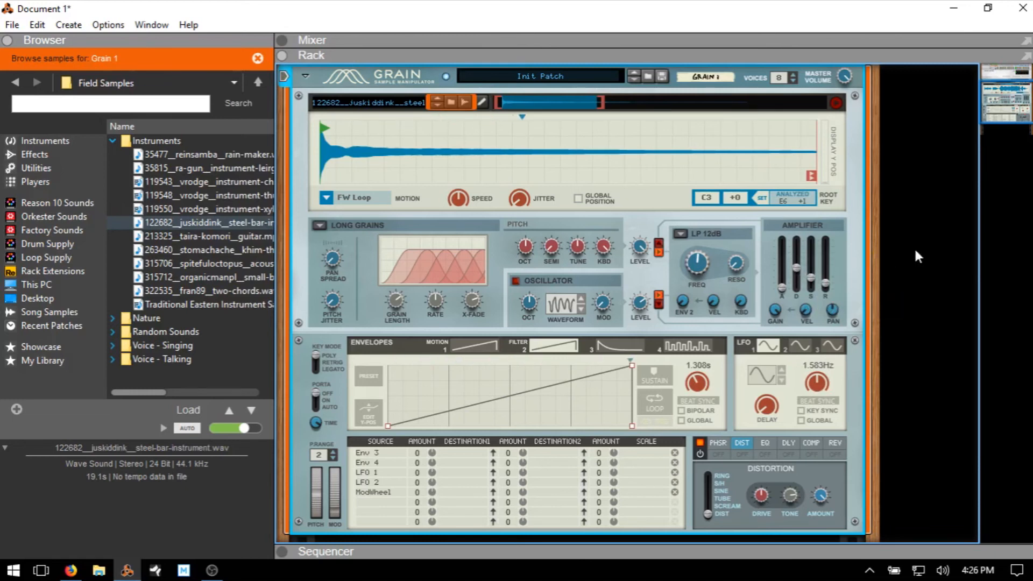
left_click_drag(799, 269, 800, 277)
Sweep the amplifier's release down to its minimum and up to 40.00 s, and settle on a moderate release time.
left_click_drag(828, 285, 828, 257)
left_click_drag(827, 253, 821, 305)
mouse_move(824, 296)
left_click_drag(826, 292, 828, 239)
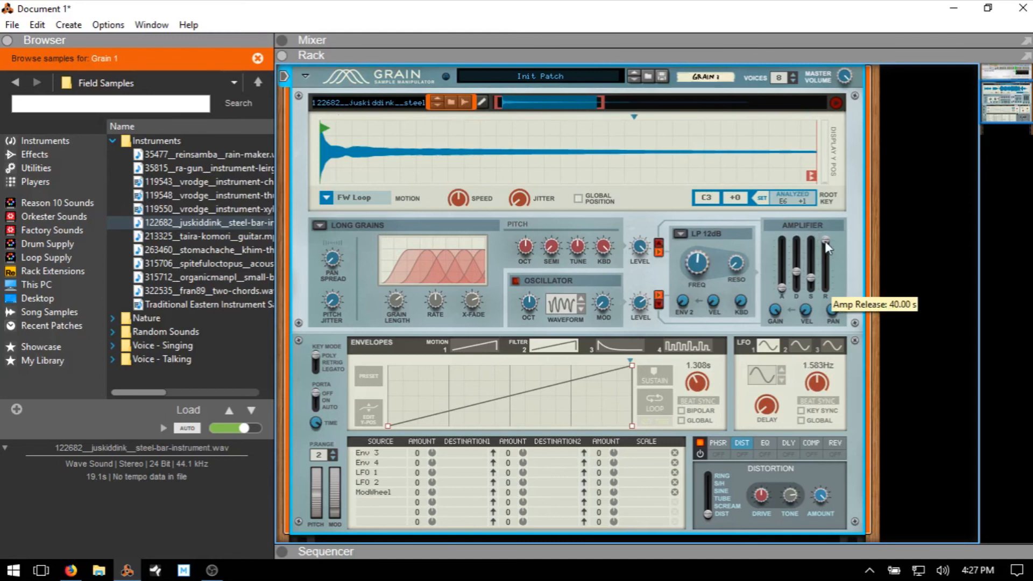
left_click_drag(826, 246, 829, 269)
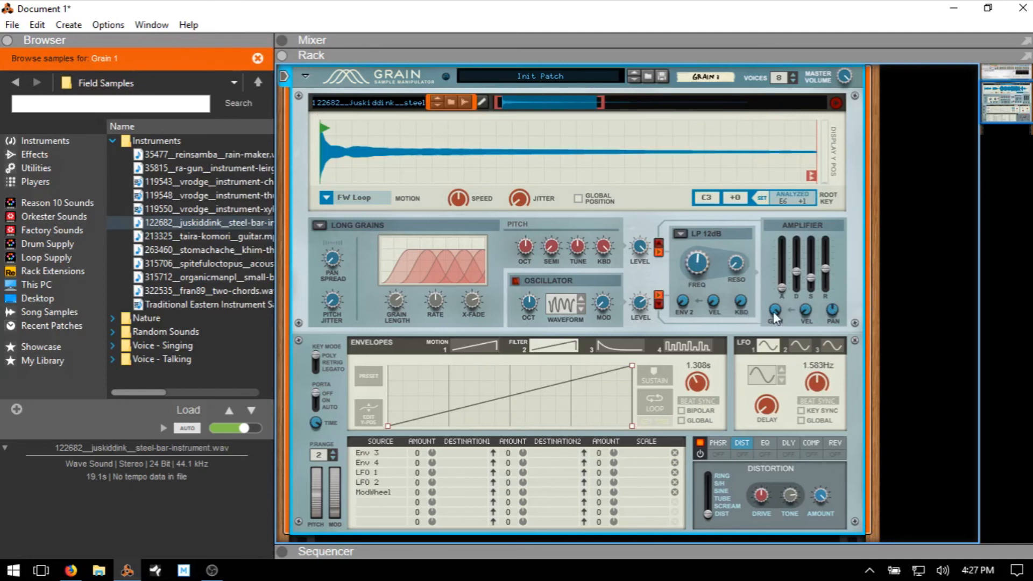
Turn the amplifier's gain down slightly and bring it back up.
mouse_move(772, 312)
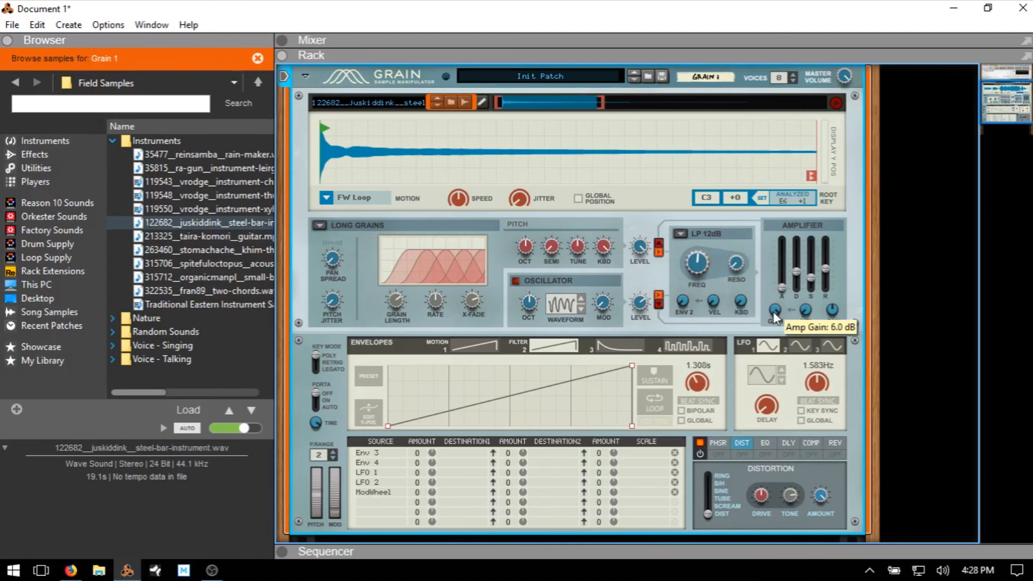
mouse_move(775, 317)
left_mouse_down()
mouse_move(776, 413)
mouse_move(782, 309)
mouse_move(776, 321)
left_mouse_up()
left_click_drag(774, 311, 775, 308)
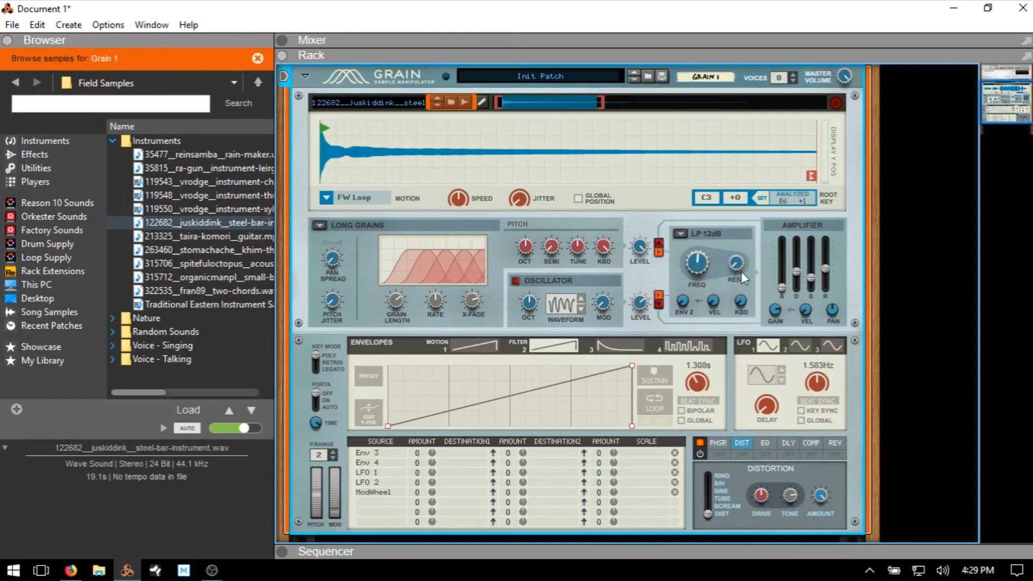
Lower the amplifier's velocity amount and raise it again.
mouse_move(742, 275)
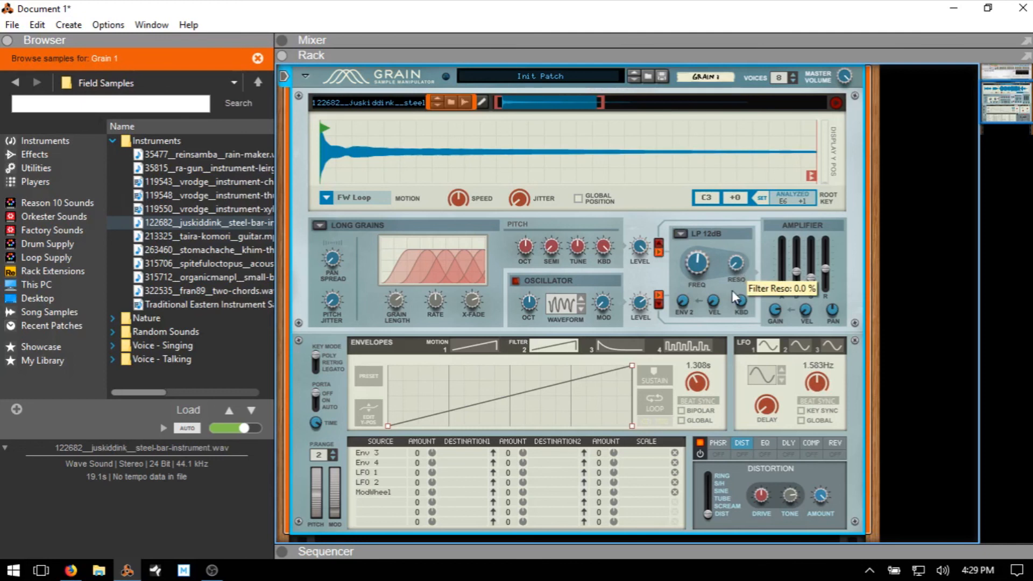
mouse_move(742, 315)
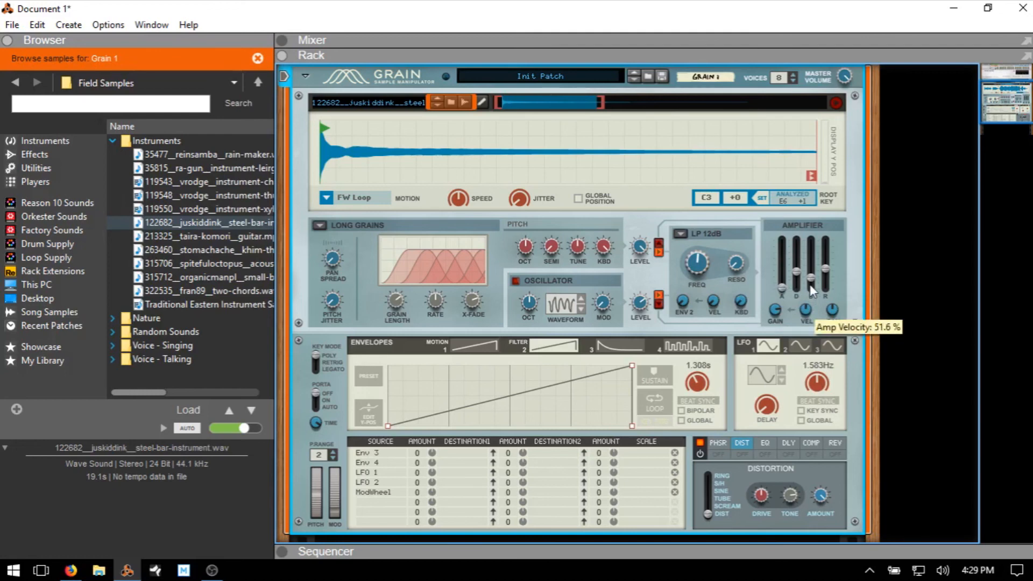
left_click_drag(809, 284, 811, 345)
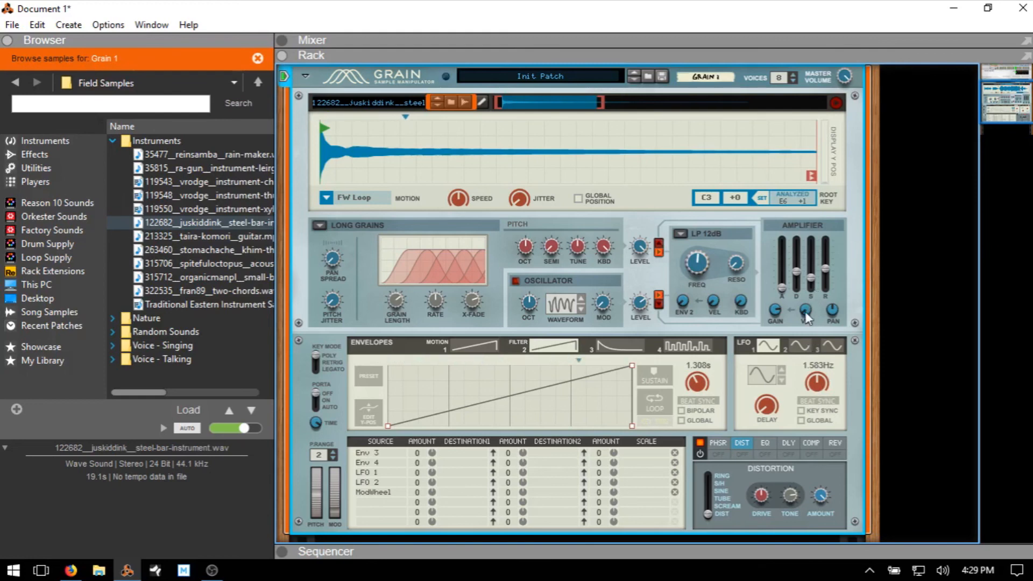
left_click_drag(805, 315, 808, 227)
Raise the amplifier's pan to 100% and bring it back toward the centre.
left_click_drag(834, 312, 834, 237)
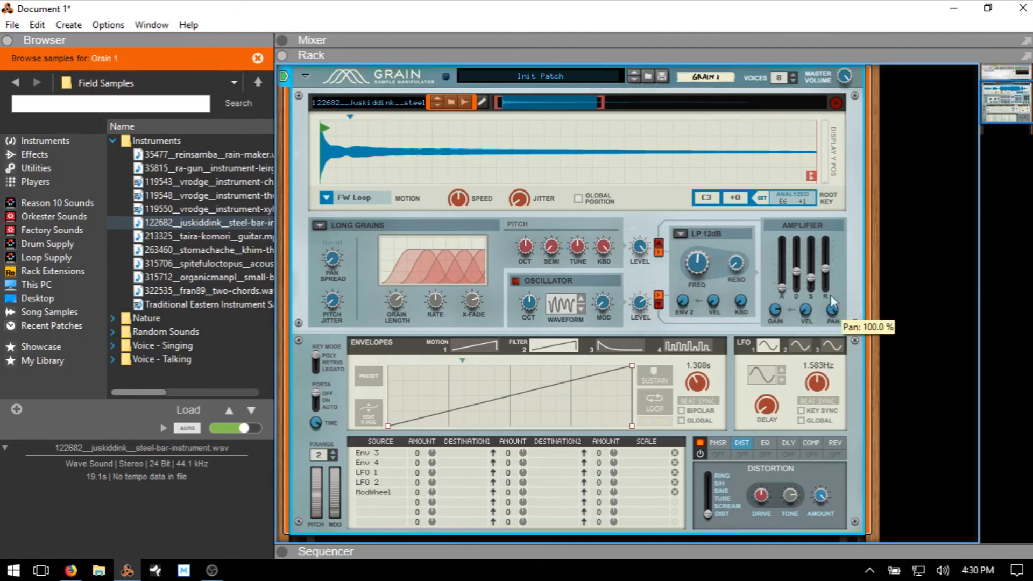
mouse_move(831, 298)
left_mouse_down()
mouse_move(838, 409)
mouse_move(841, 313)
left_mouse_up()
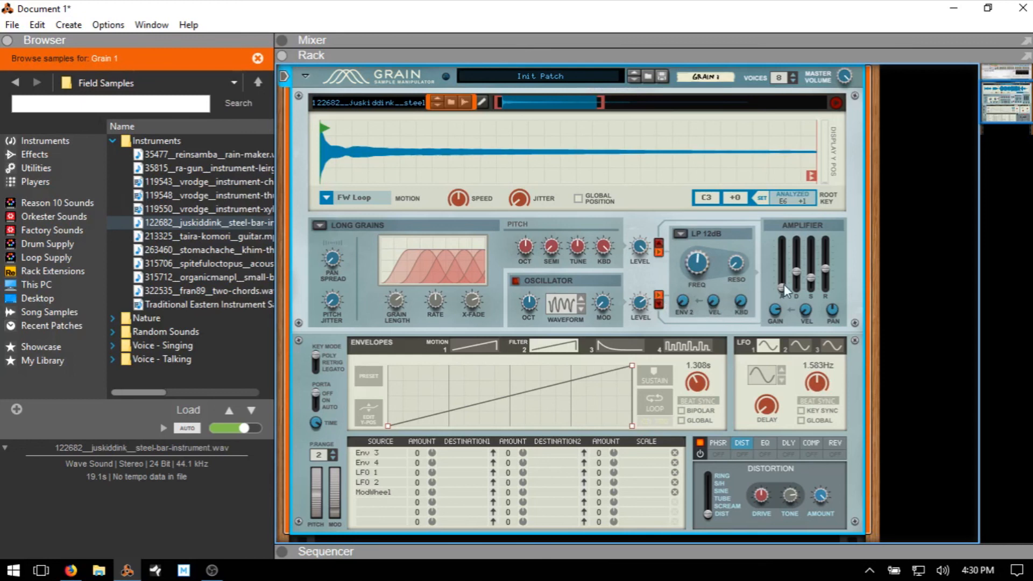
mouse_move(786, 289)
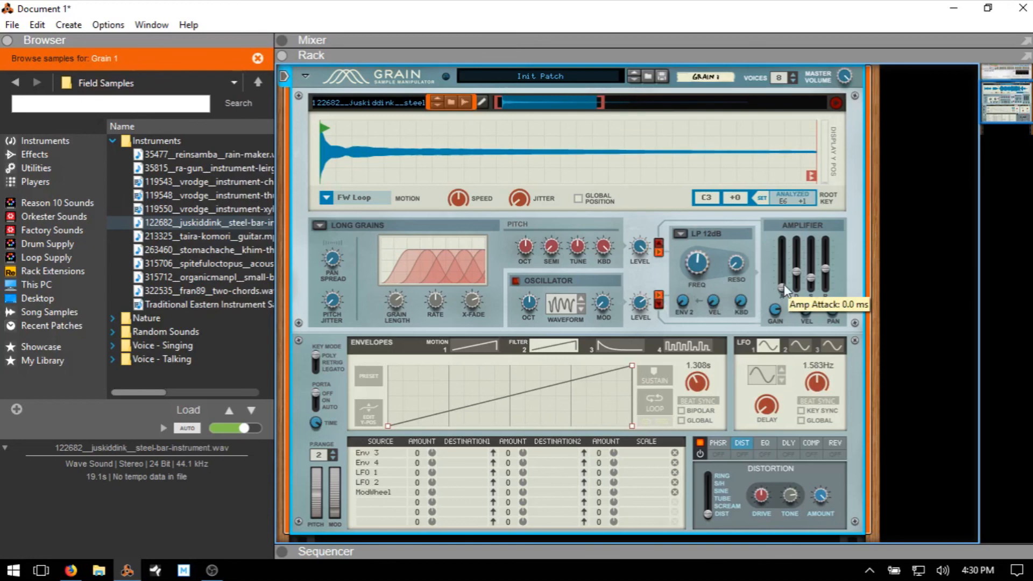